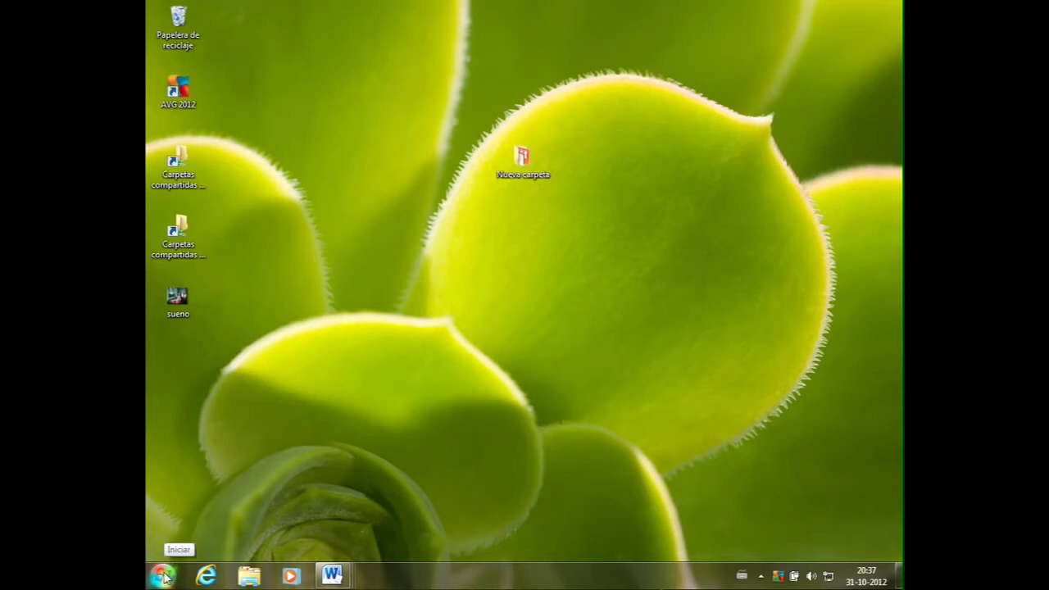
# Start Microsoft Word 2010 from the installed Microsoft Office programs.
pyautogui.click(164, 578)
pyautogui.click(211, 512)
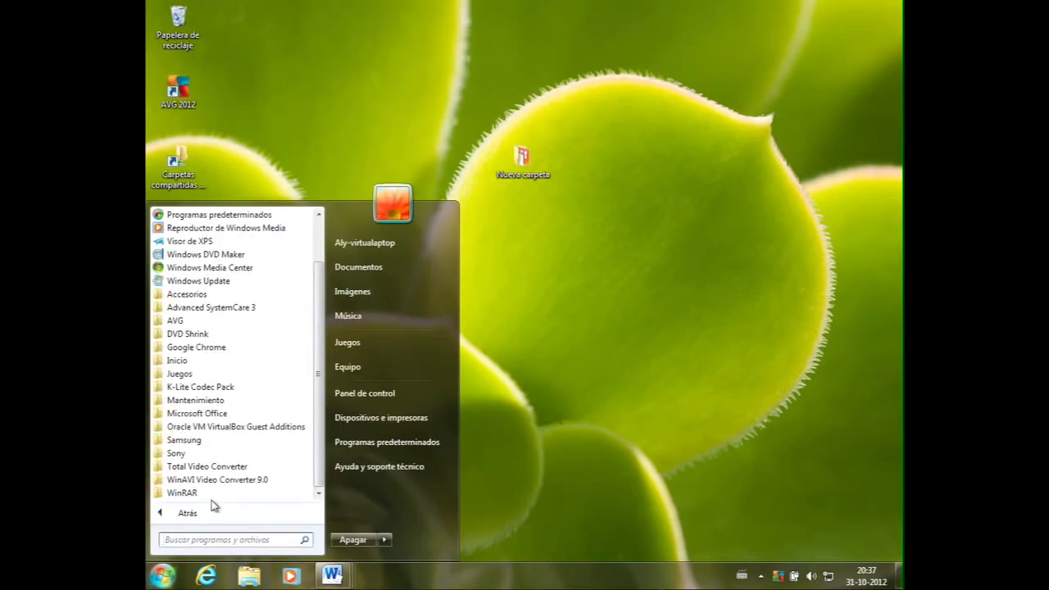
pyautogui.click(214, 421)
pyautogui.scroll(-2, 221, 480)
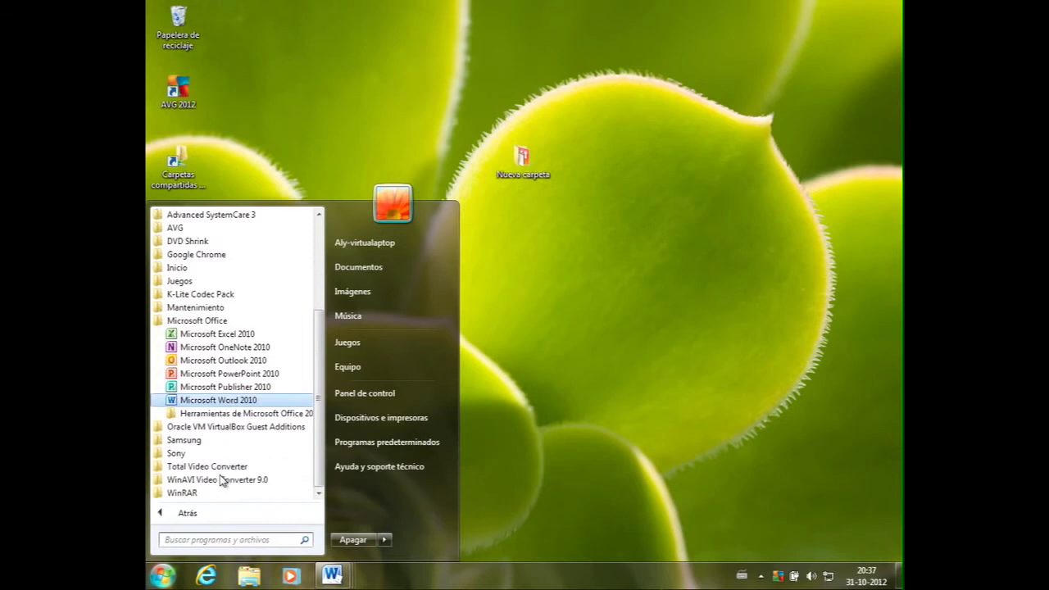
pyautogui.click(219, 400)
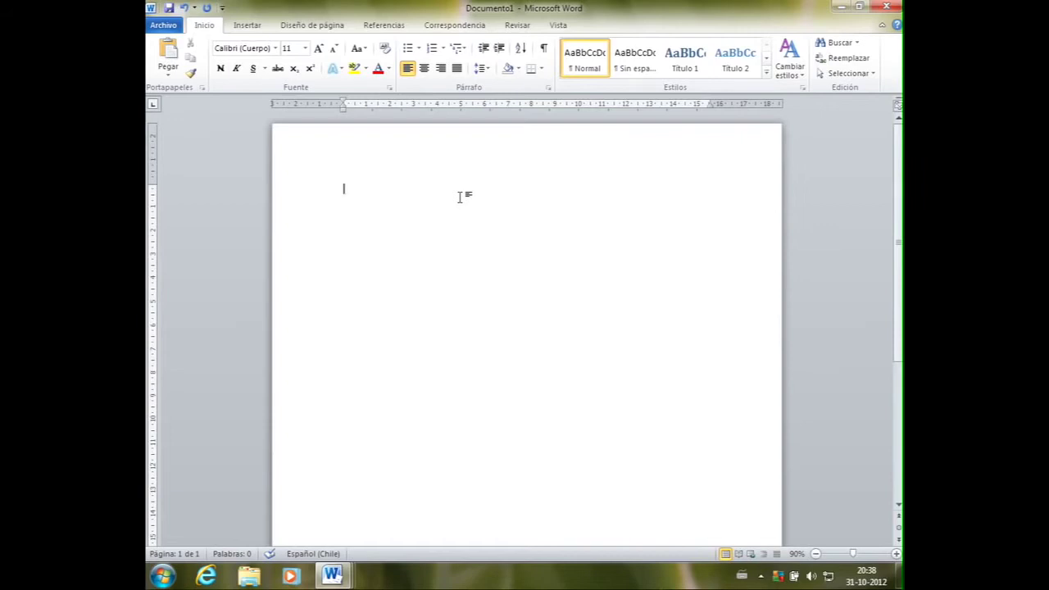
# Set the document's paper size to Letter, 21,59 × 27,94 cm, and check the available page orientations.
pyautogui.click(312, 26)
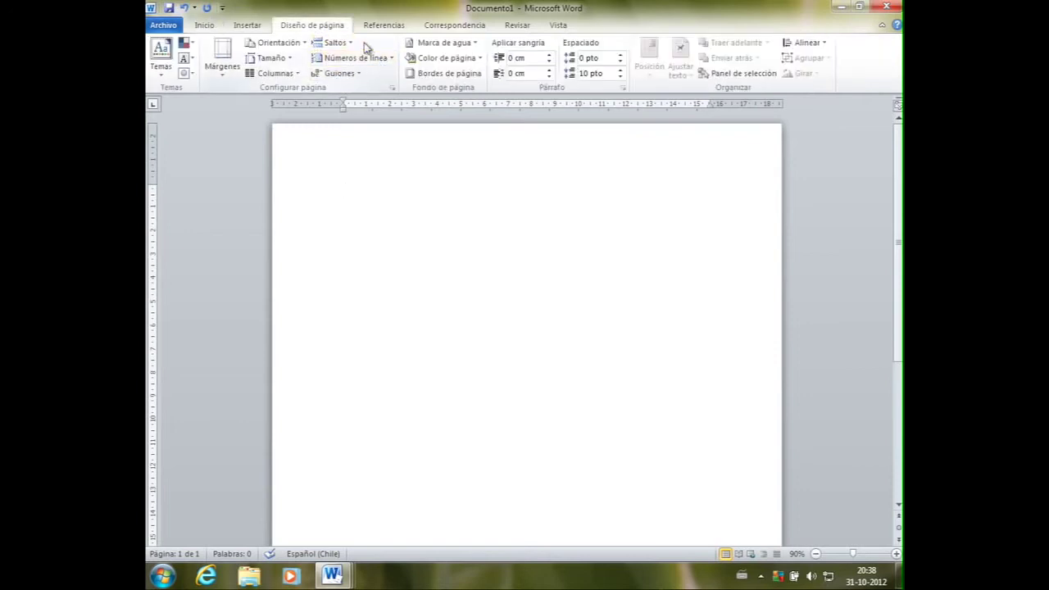
pyautogui.click(289, 59)
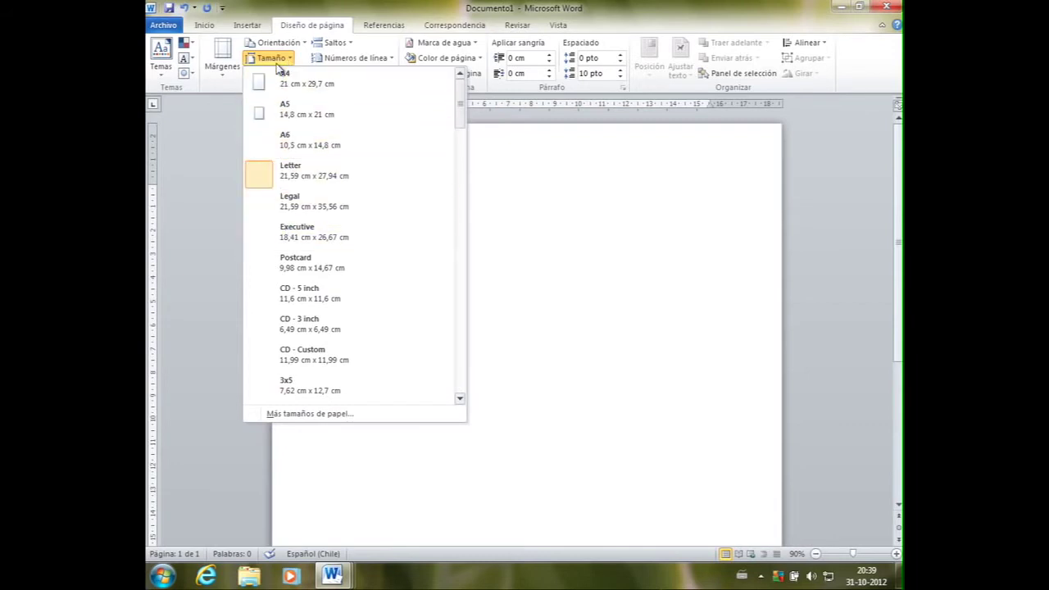
pyautogui.click(310, 181)
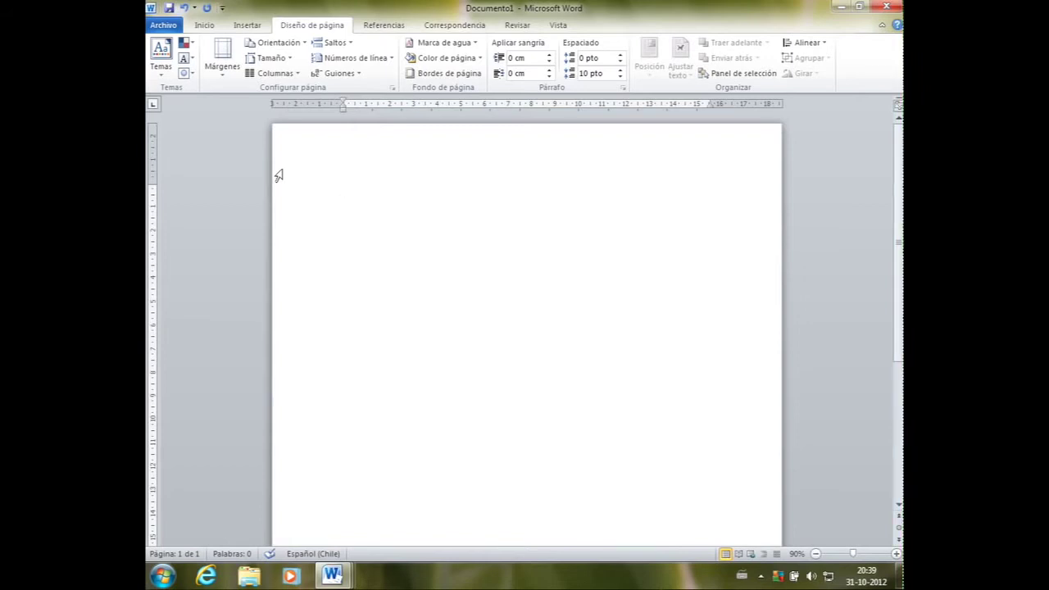
pyautogui.click(302, 46)
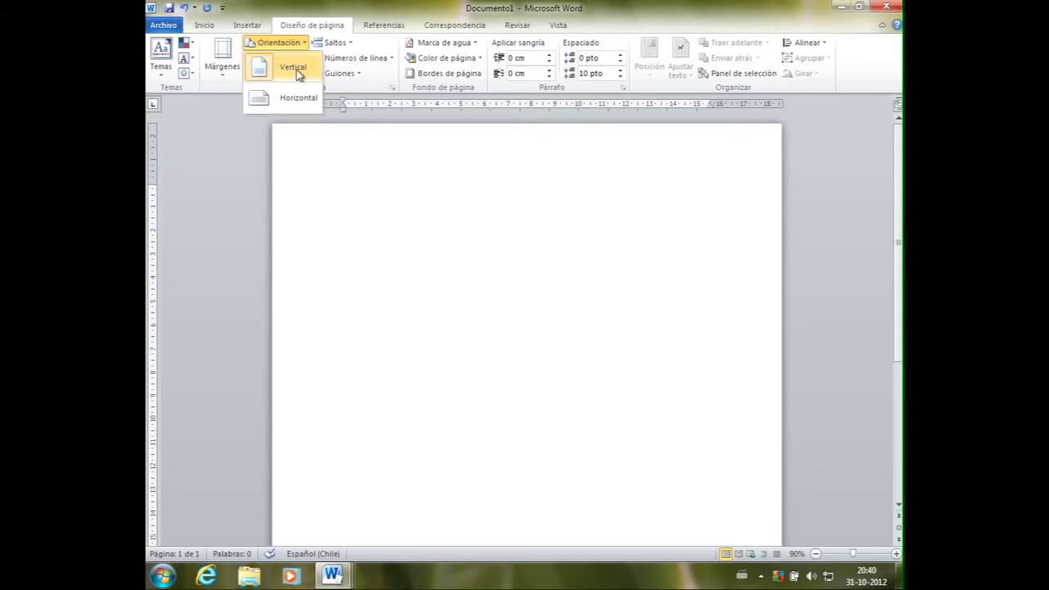
pyautogui.click(301, 46)
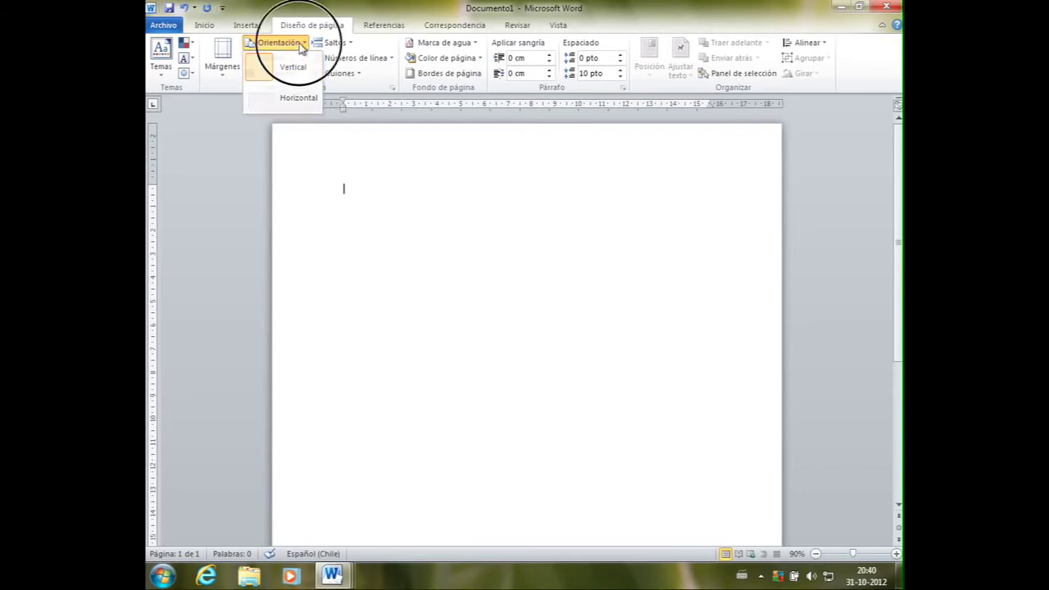
# Confirm custom margins of 2,5 cm for top and bottom and 3 cm for both sides, applied to the whole document.
pyautogui.click(223, 73)
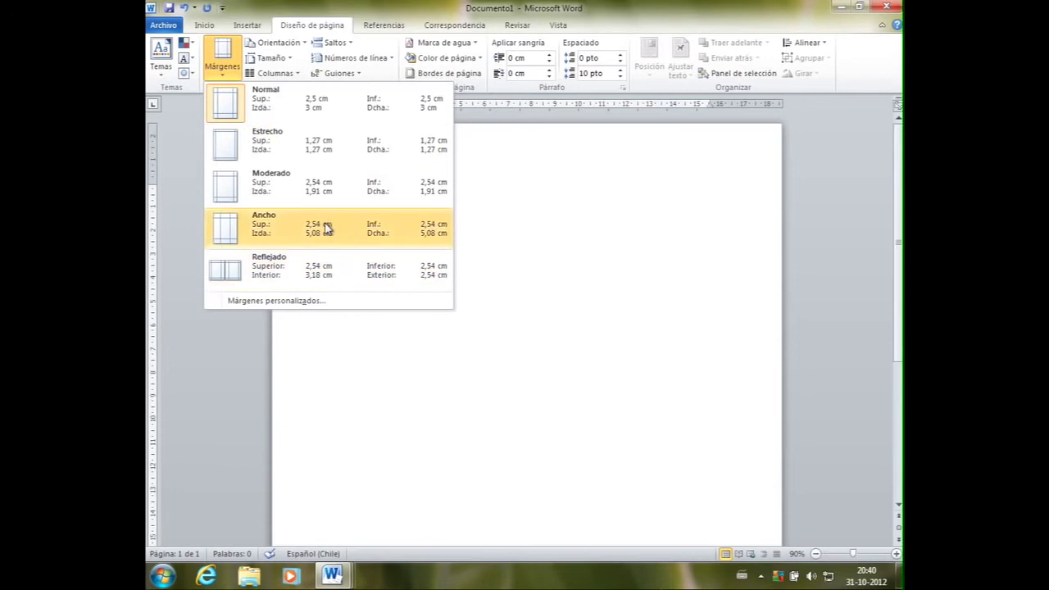
pyautogui.click(288, 301)
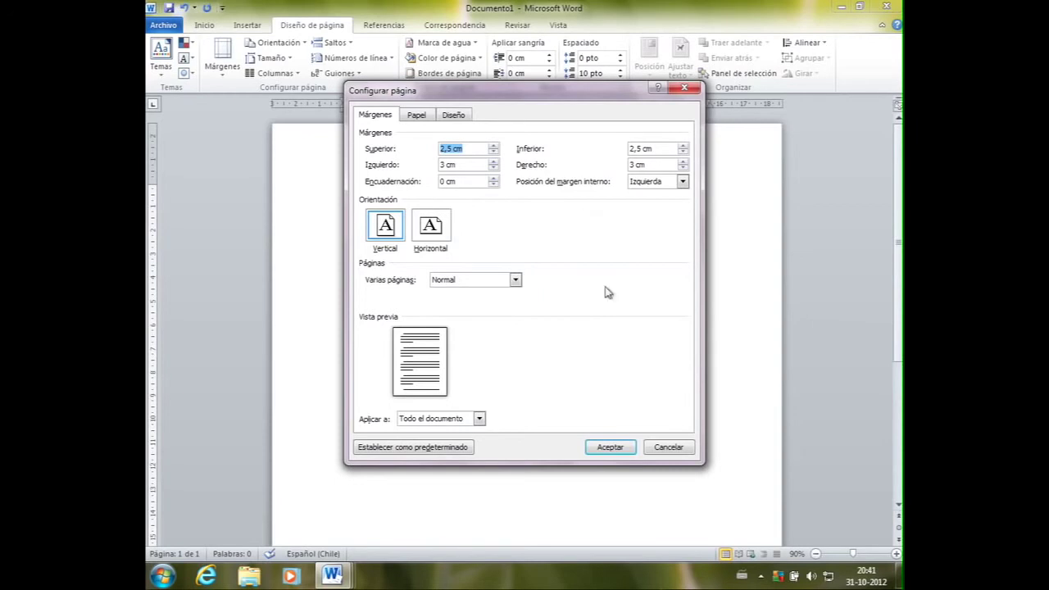
pyautogui.click(611, 448)
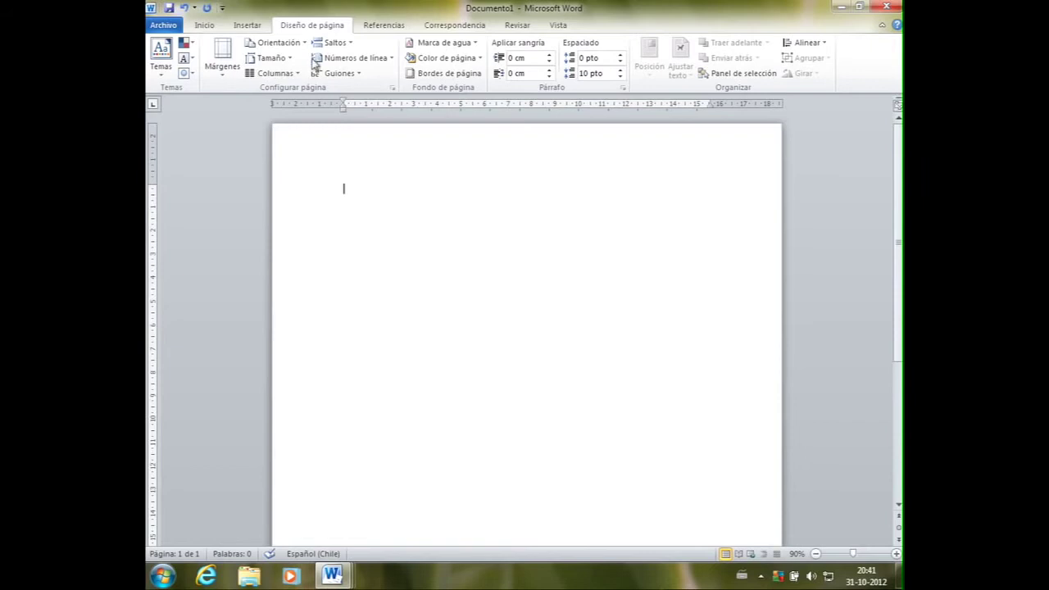
# Write the title "Curriculum vitae" on the first line and format it in Times New Roman, size 24.
pyautogui.click(205, 26)
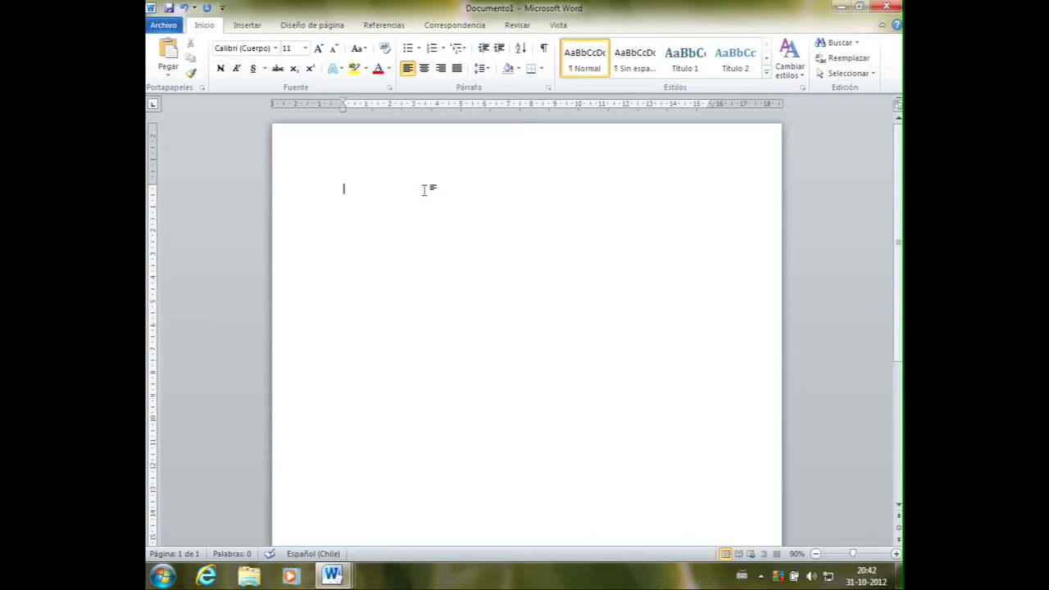
pyautogui.write('Curriculum vitae')
pyautogui.moveTo(412, 185); pyautogui.dragTo(321, 189)
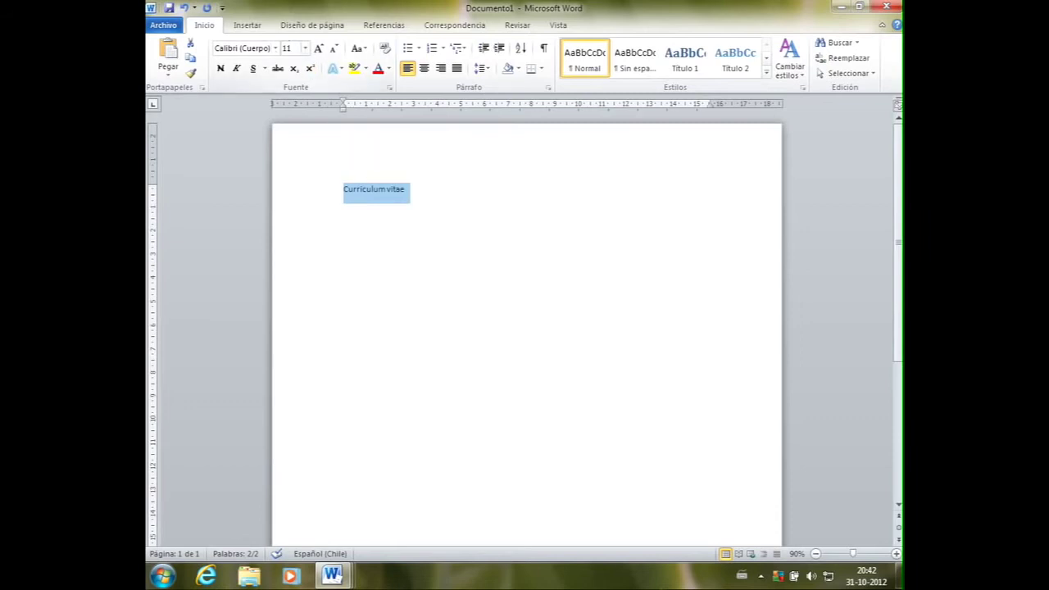
pyautogui.click(277, 49)
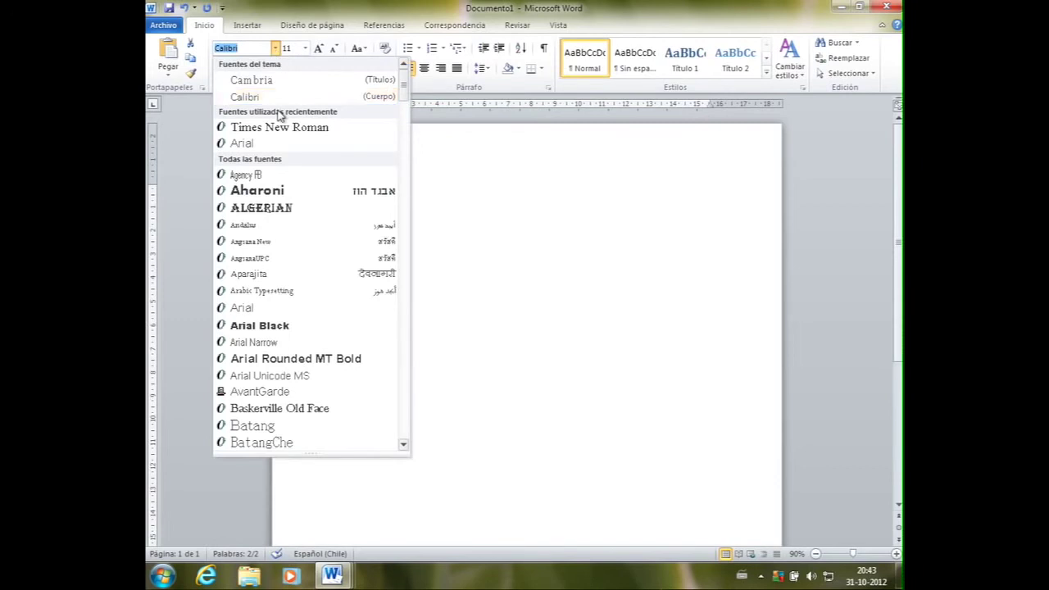
pyautogui.click(278, 129)
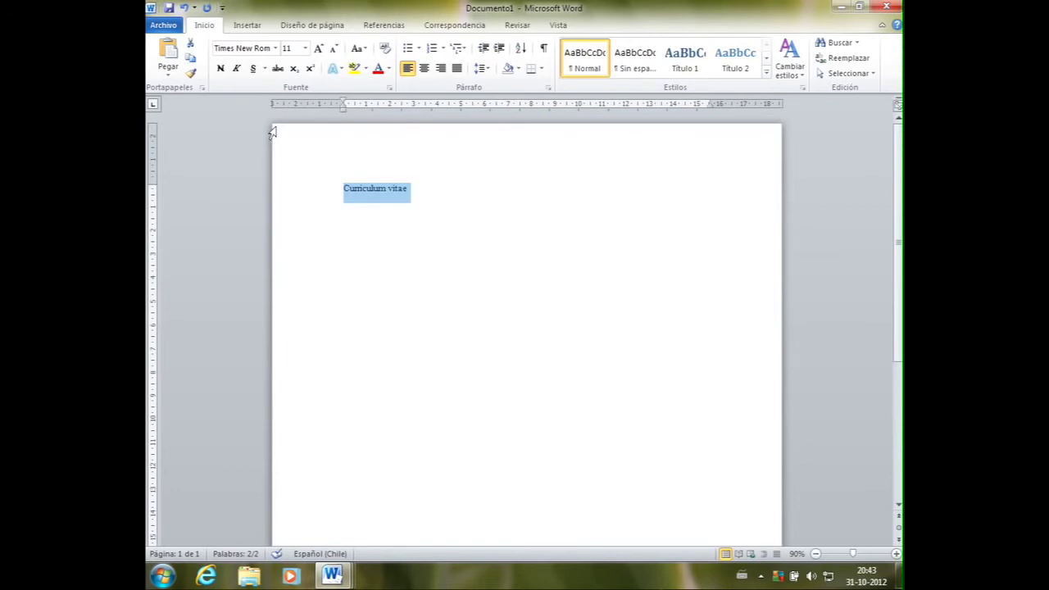
pyautogui.click(305, 48)
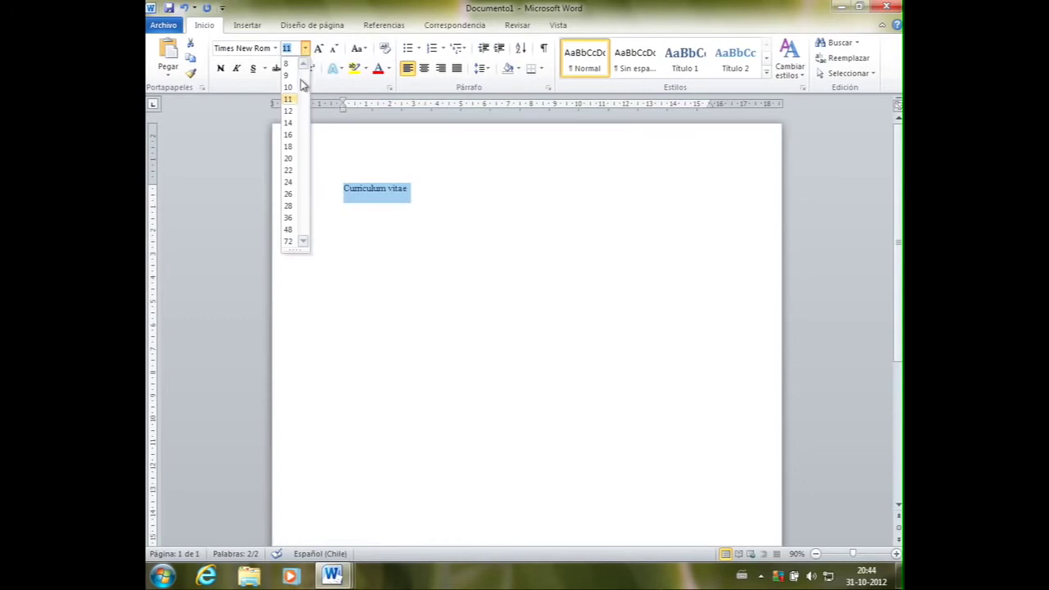
pyautogui.click(289, 182)
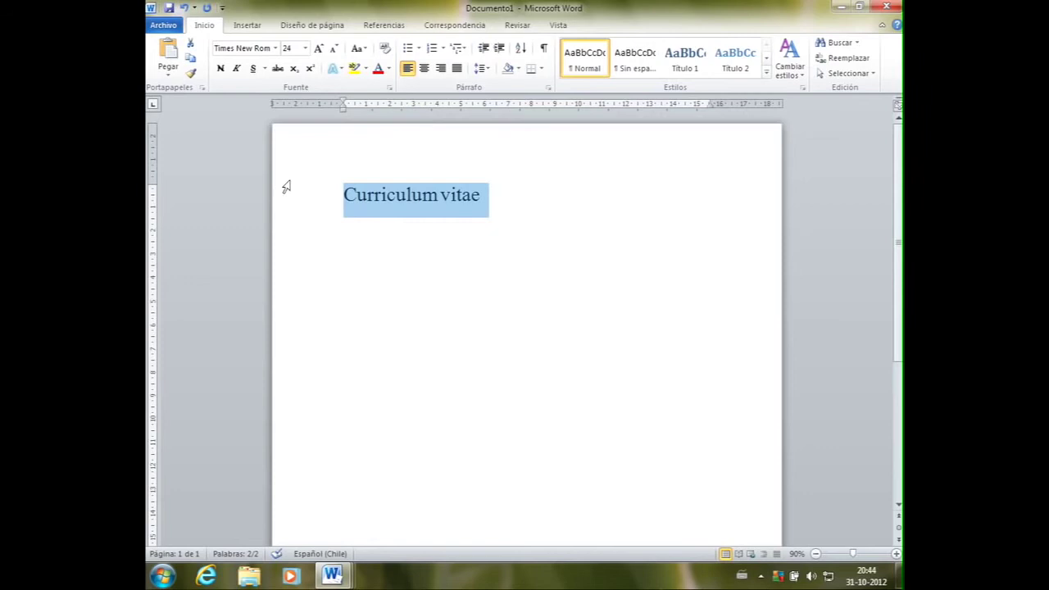
# Center the "Curriculum vitae" title and make it bold, without applying an underline.
pyautogui.click(423, 70)
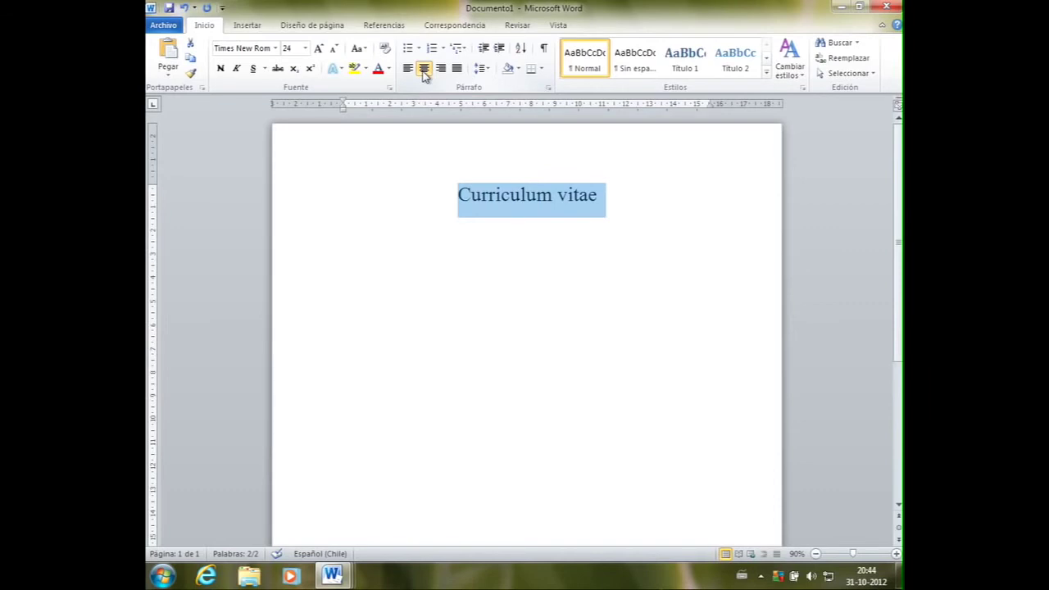
pyautogui.click(220, 69)
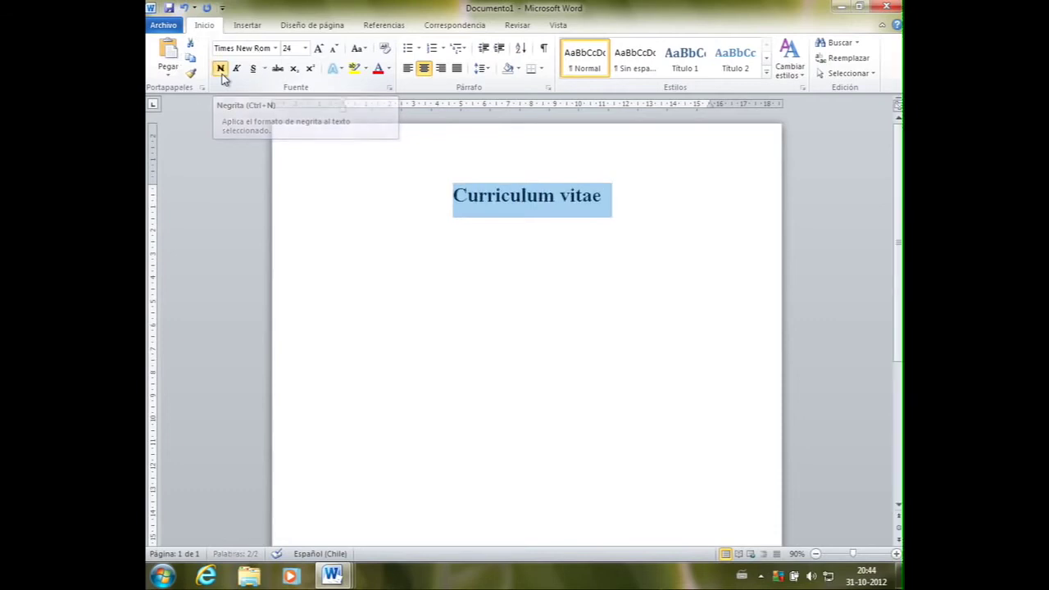
pyautogui.click(265, 70)
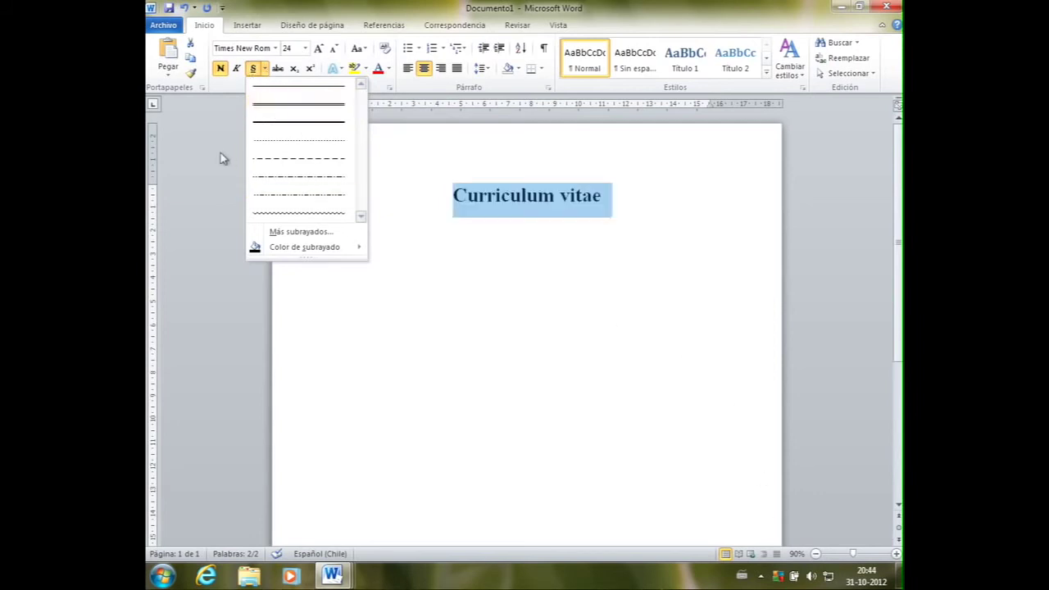
pyautogui.click(267, 72)
pyautogui.click(445, 237)
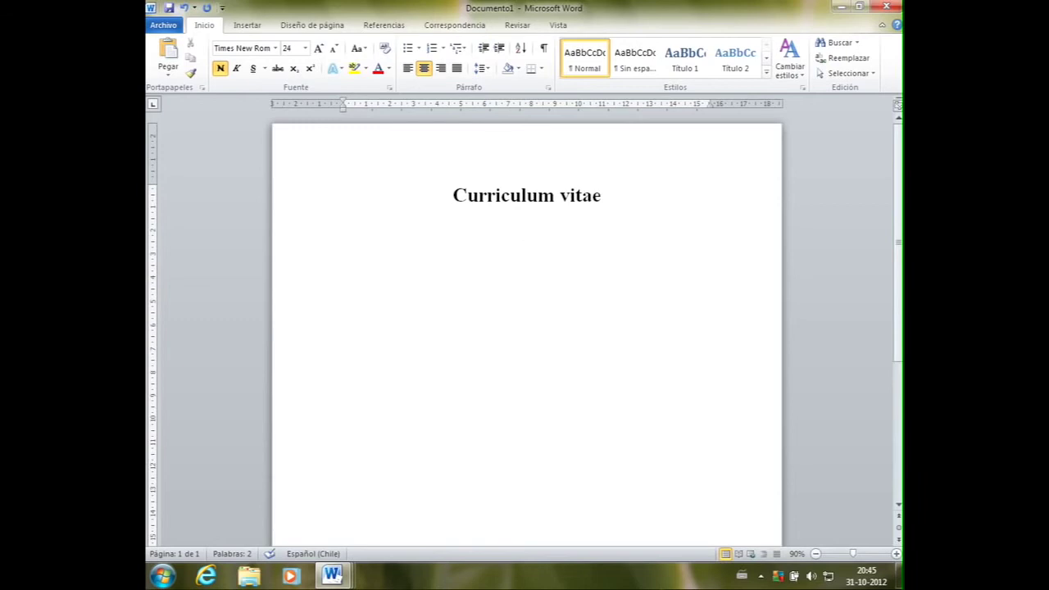
# Below the title, set justified alignment and size 12, and add the headings Antecedentes personales, Antecedentes Académicos, Antecedentes Laborales and Recomendaciones.
pyautogui.click(460, 71)
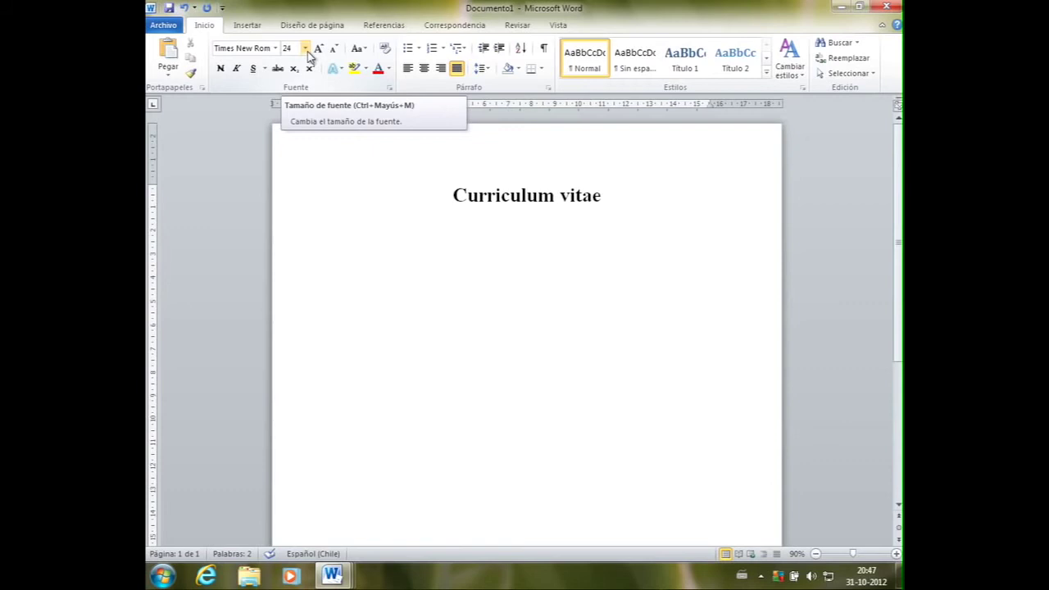
pyautogui.click(293, 110)
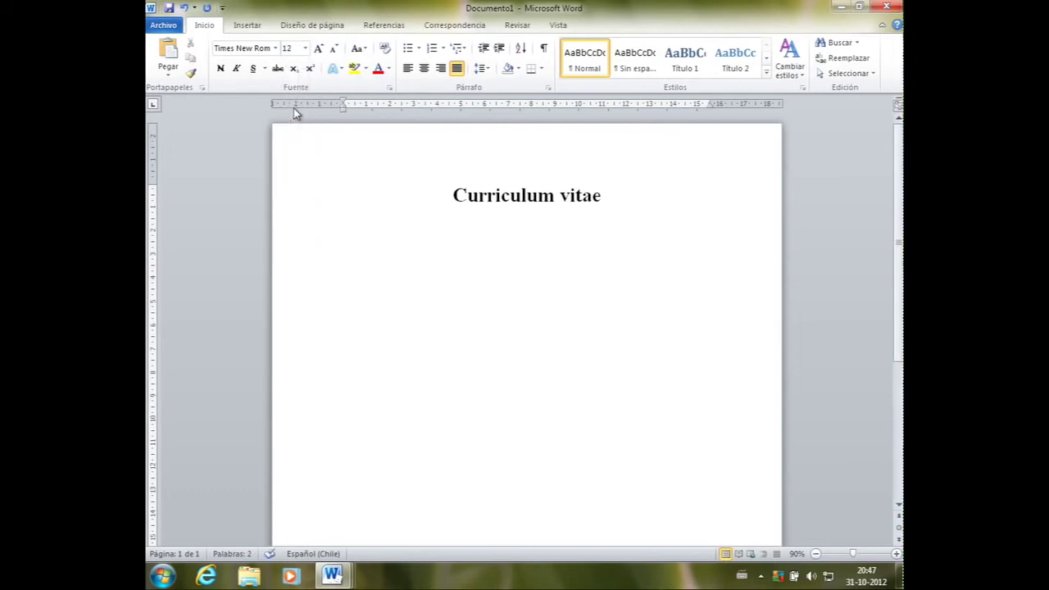
pyautogui.press('Return')
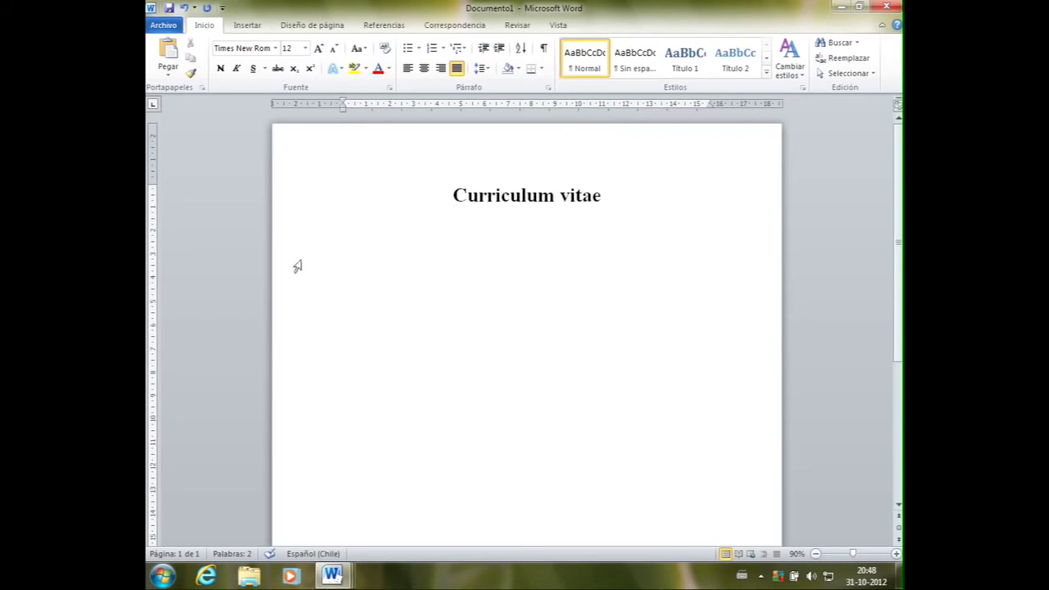
pyautogui.write('Antecedentes personales  Antecedentes Académicos  Antecedentes Laborales  Recomendaciones')
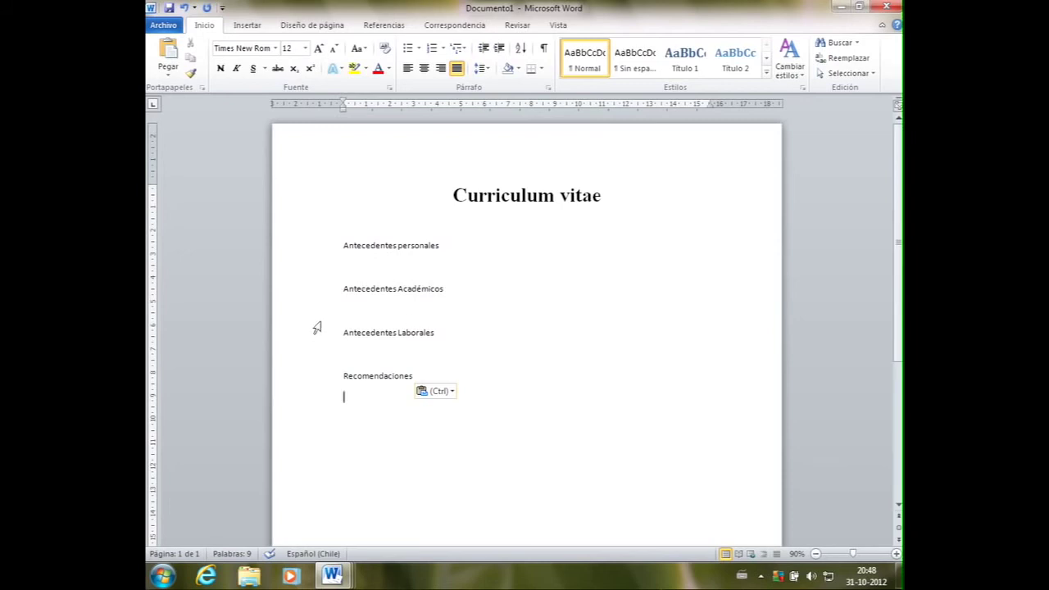
# Format the heading "Antecedentes personales" in Times New Roman, size 16.
pyautogui.moveTo(339, 245); pyautogui.dragTo(440, 250)
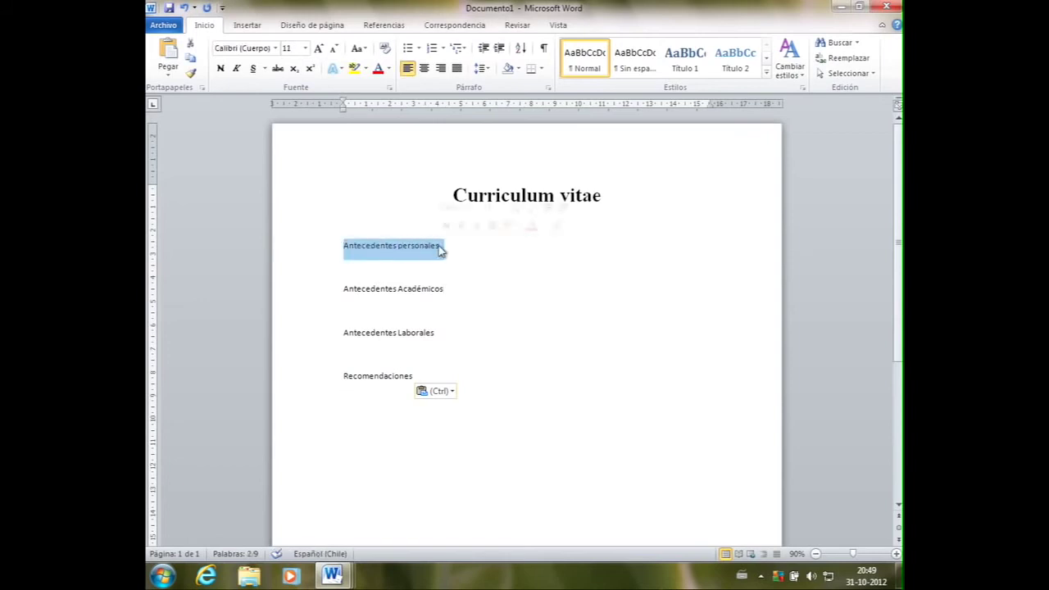
pyautogui.click(230, 47)
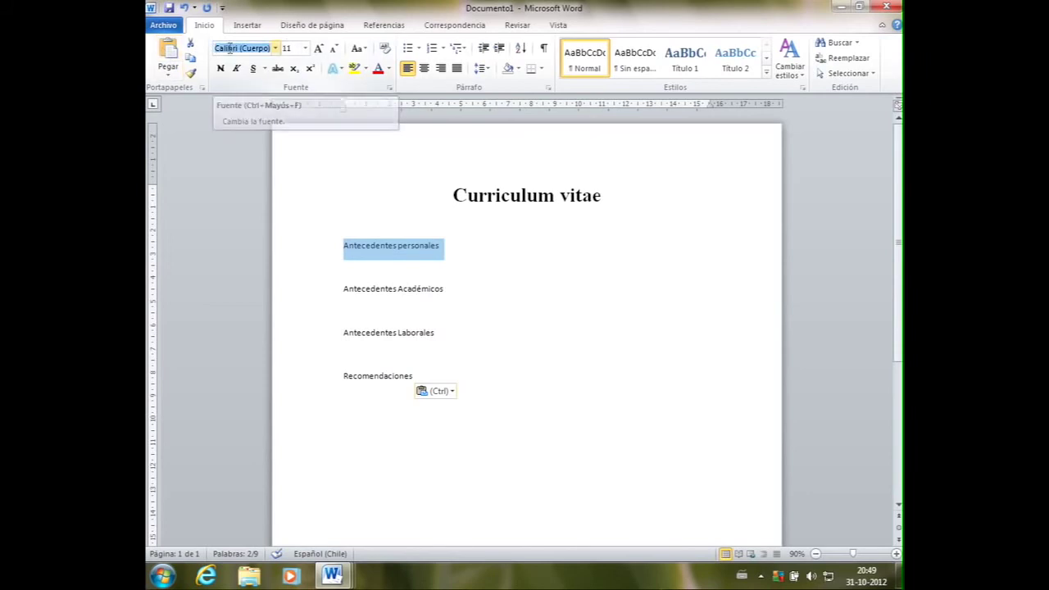
pyautogui.click(276, 49)
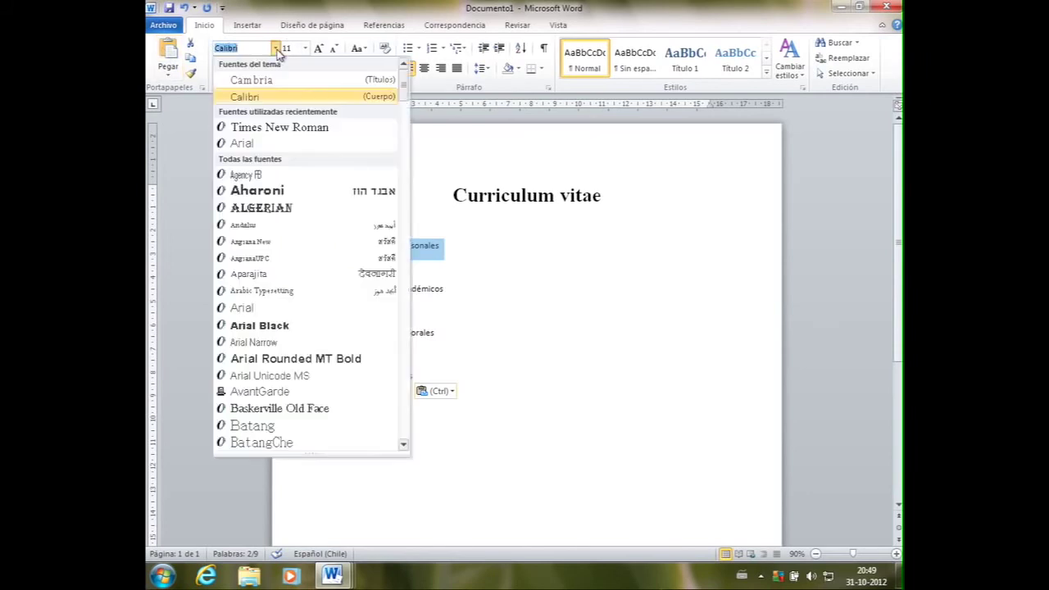
pyautogui.click(268, 128)
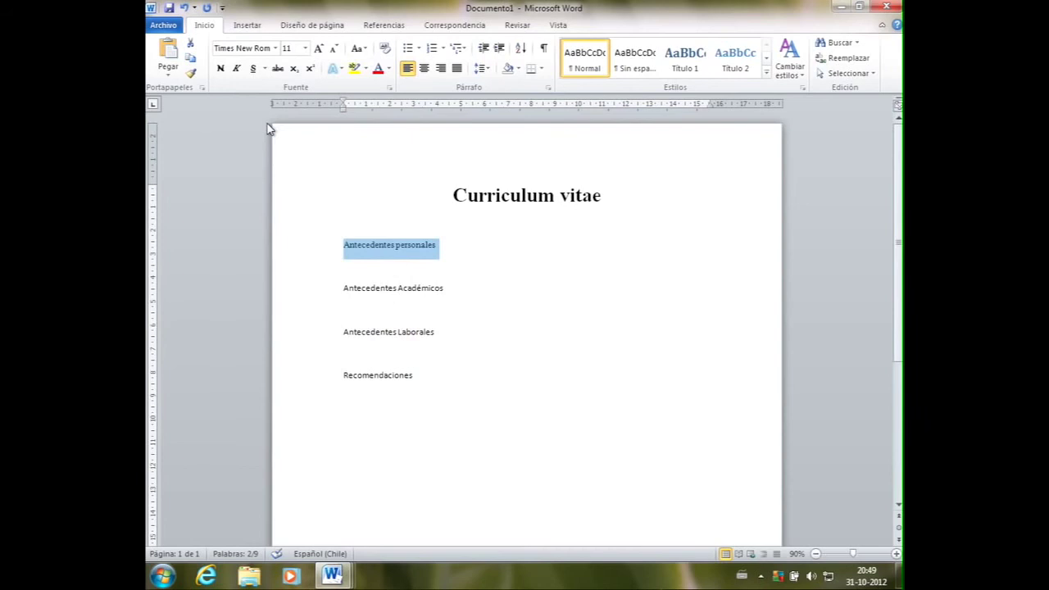
pyautogui.click(306, 49)
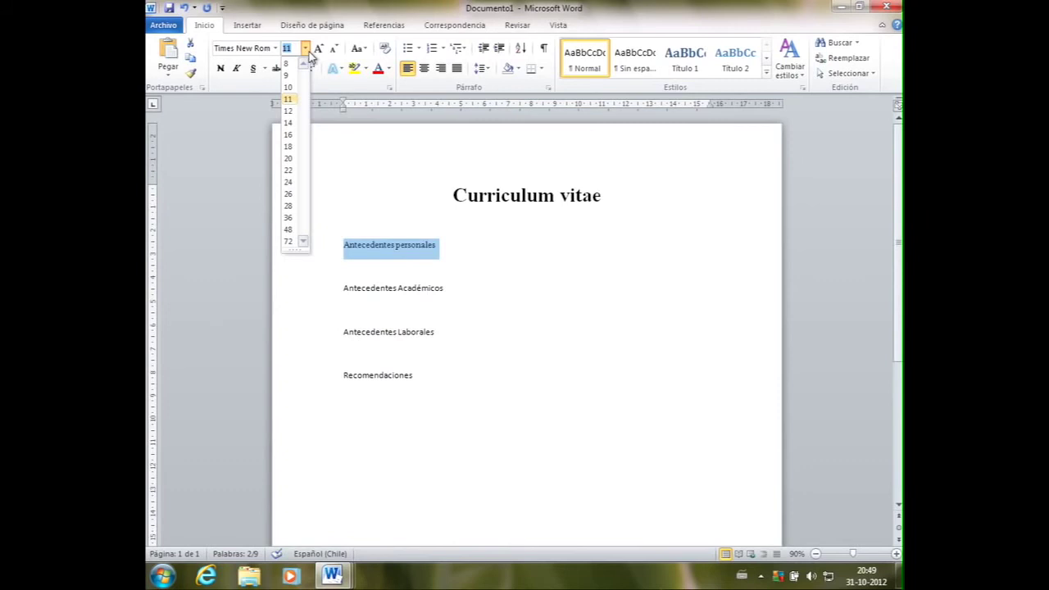
pyautogui.click(289, 135)
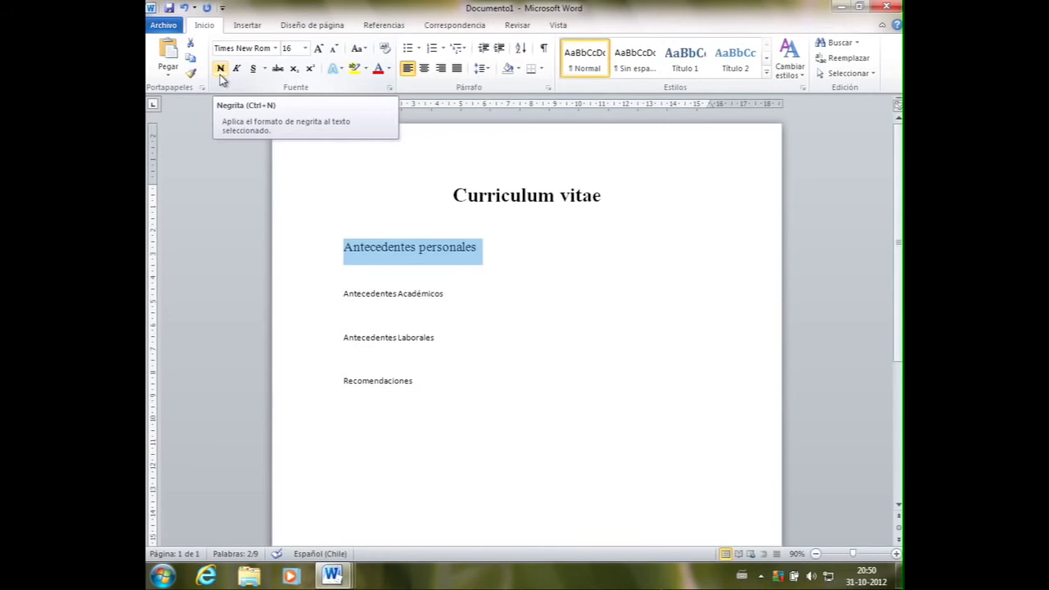
# Make the heading "Antecedentes personales" bold, without applying an underline.
pyautogui.click(264, 70)
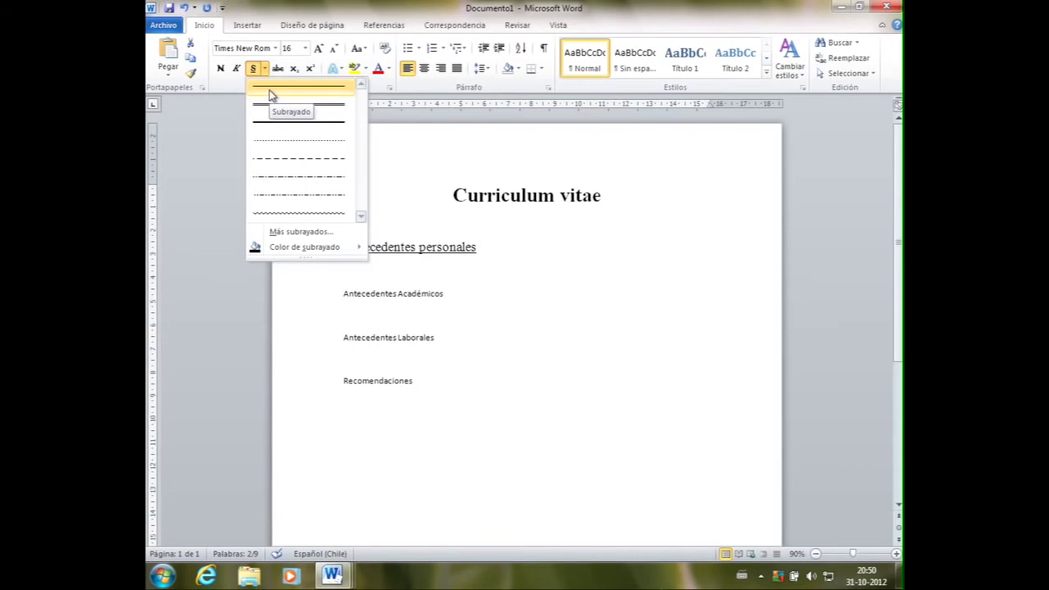
pyautogui.click(264, 69)
pyautogui.click(216, 69)
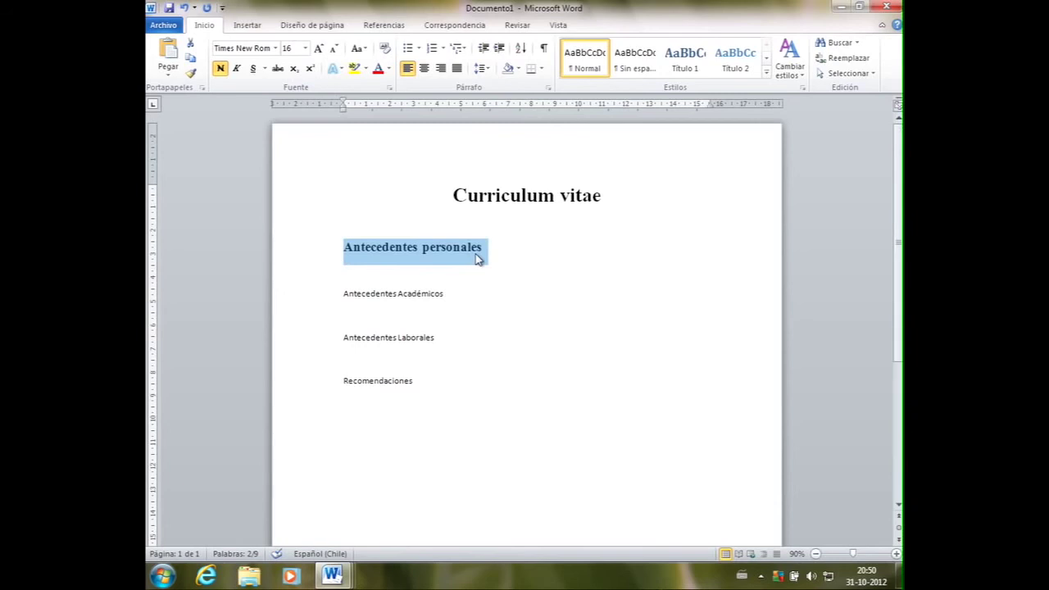
# Copy the formatting of the heading "Antecedentes personales" to "Antecedentes Académicos".
pyautogui.click(193, 75)
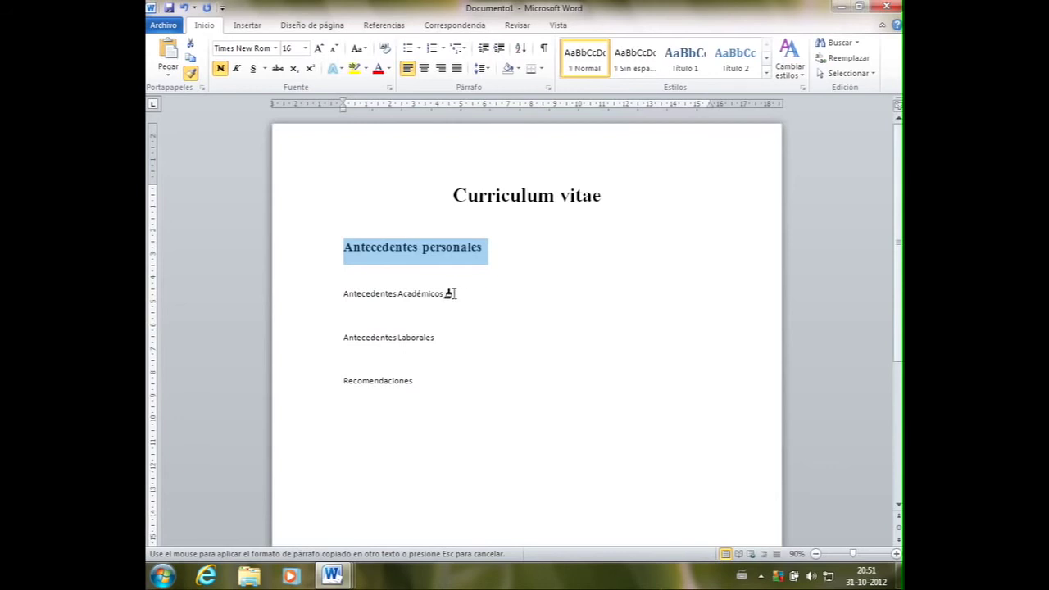
pyautogui.moveTo(448, 293); pyautogui.dragTo(322, 293)
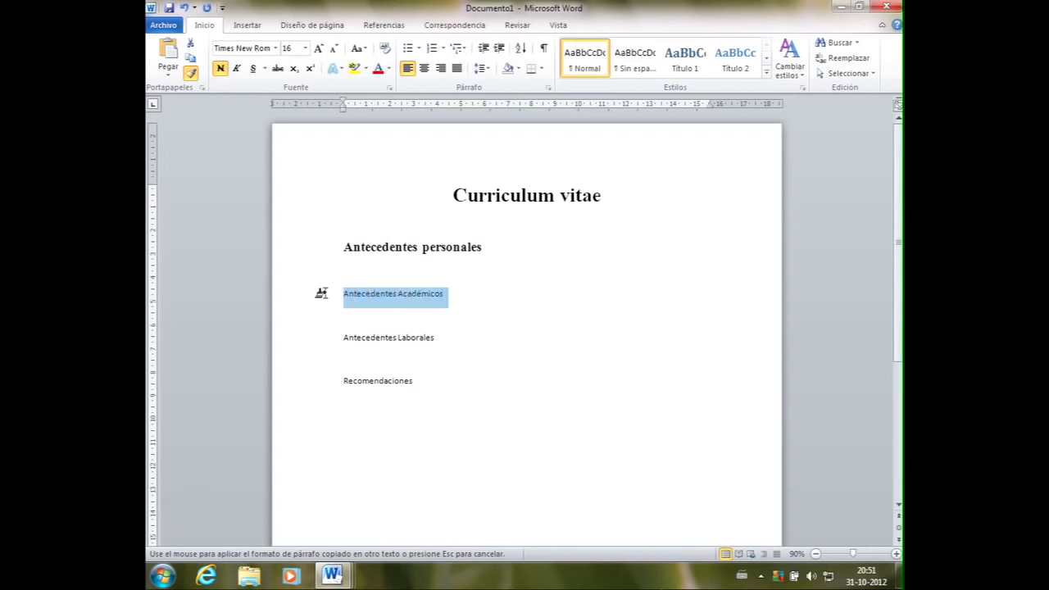
# Copy the formatting of the heading "Antecedentes personales" to "Antecedentes Académicos", "Antecedentes Laborales" and "Recomendaciones".
pyautogui.moveTo(321, 293); pyautogui.dragTo(321, 297)
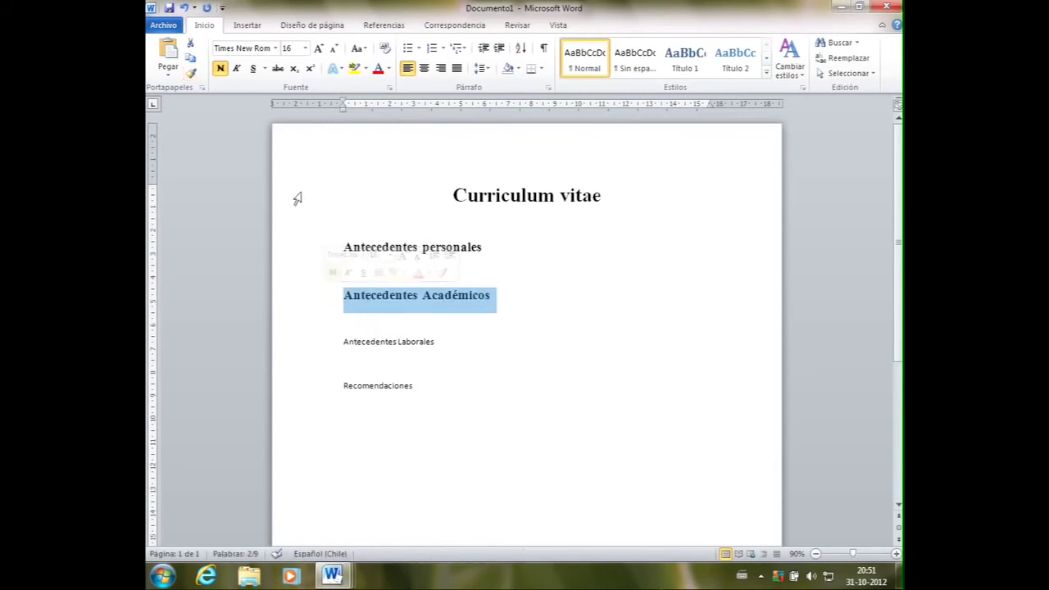
pyautogui.click(191, 72)
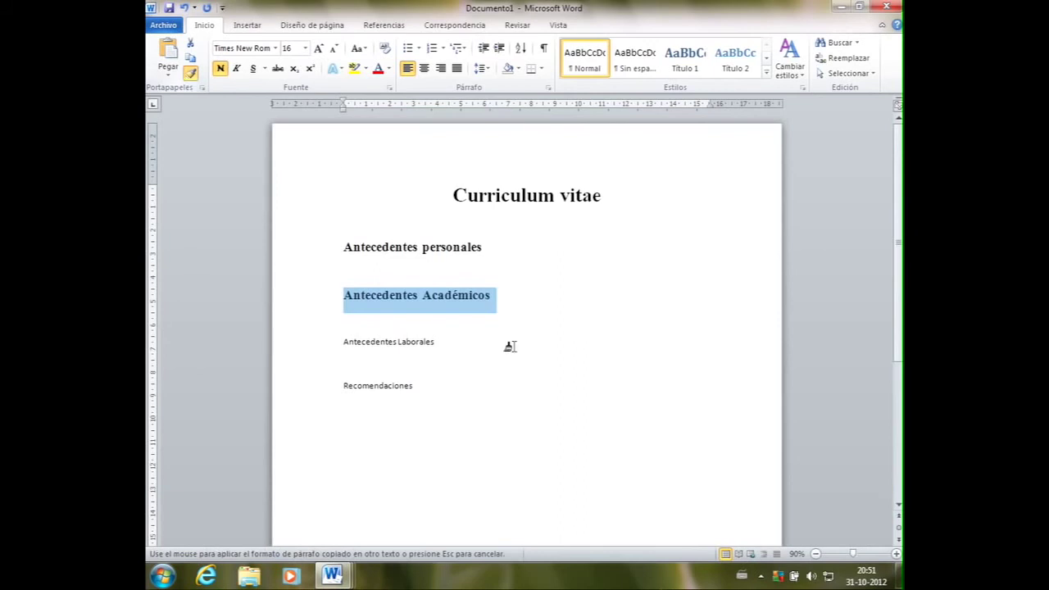
pyautogui.moveTo(437, 340); pyautogui.dragTo(367, 342)
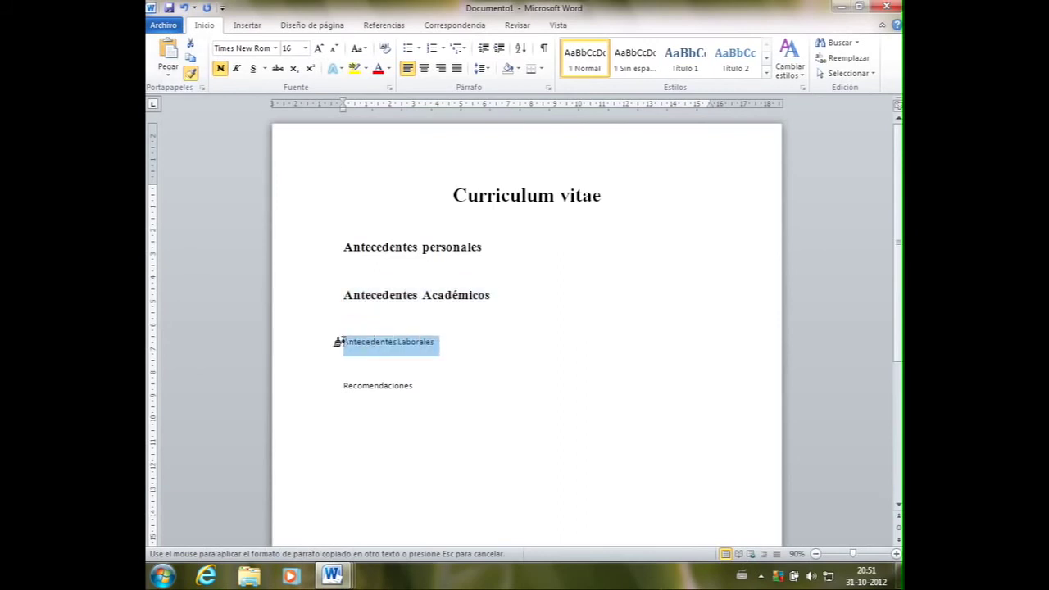
pyautogui.moveTo(338, 342); pyautogui.dragTo(346, 346)
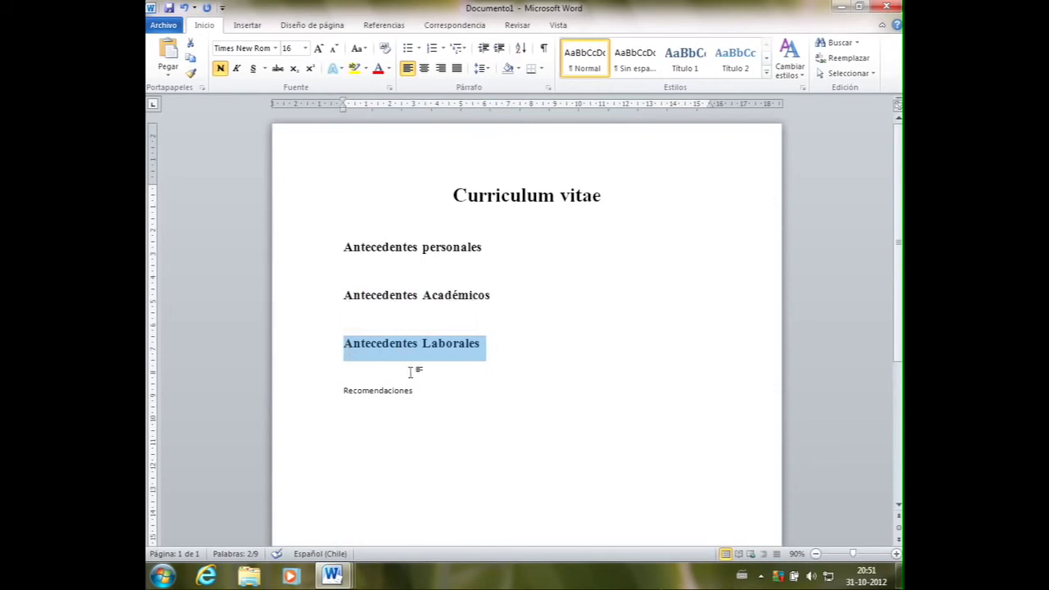
pyautogui.click(191, 72)
pyautogui.moveTo(415, 389); pyautogui.dragTo(320, 392)
pyautogui.click(445, 396)
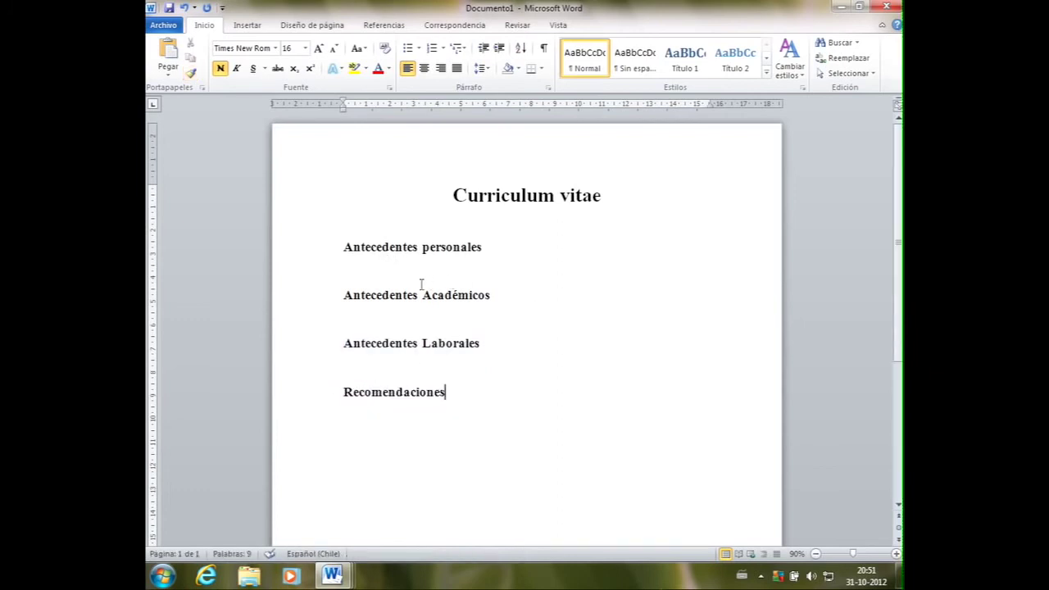
# Review the personal, academic, work and recommendation sections of the finished sample CV in Documento4, and minimize it.
pyautogui.click(353, 269)
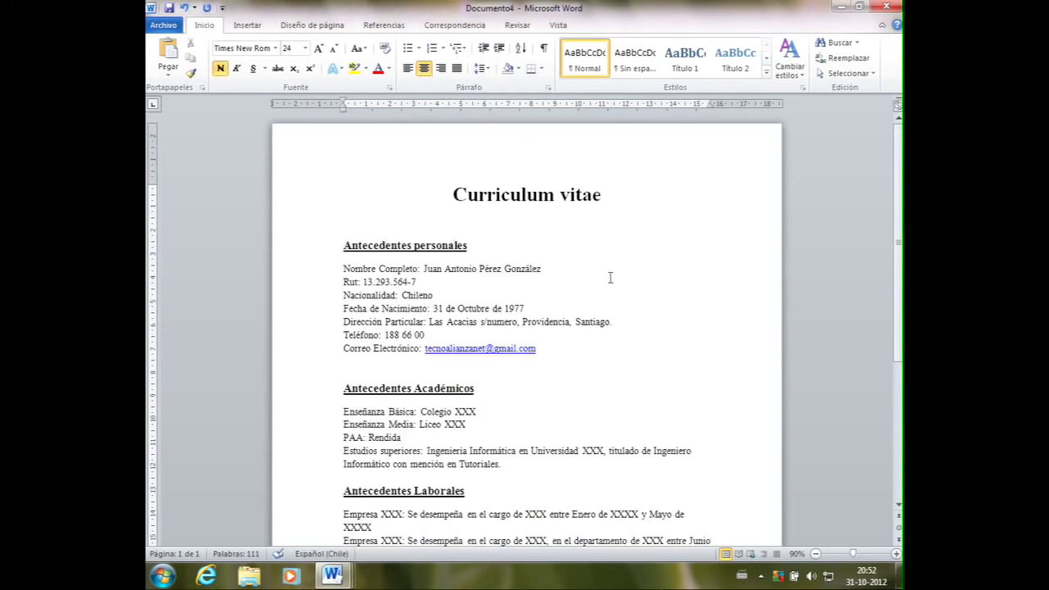
pyautogui.scroll(-2, 610, 278)
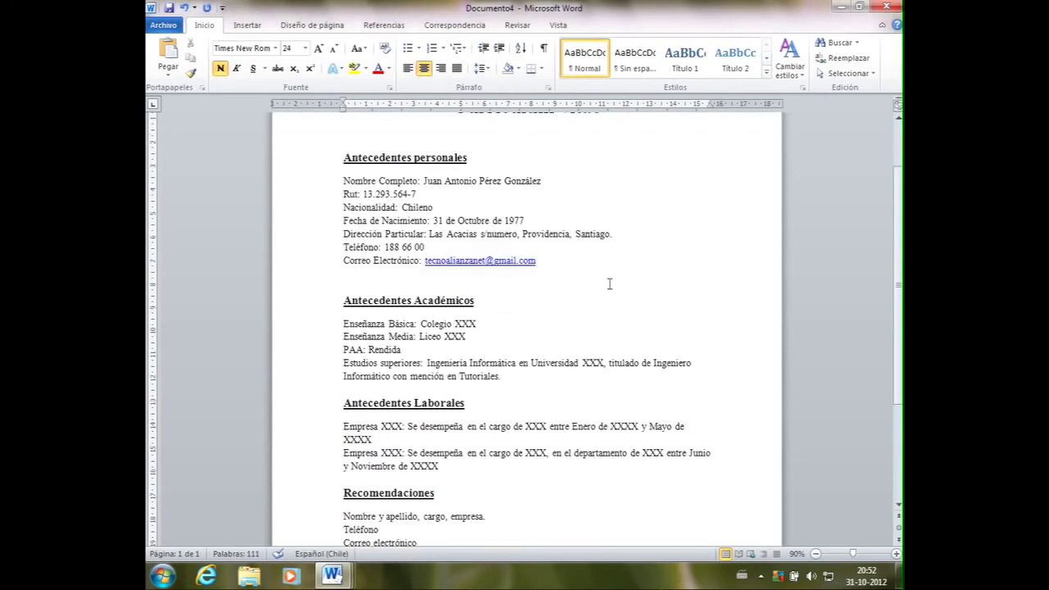
pyautogui.scroll(-4, 610, 283)
pyautogui.scroll(4, 610, 284)
pyautogui.scroll(-2, 369, 246)
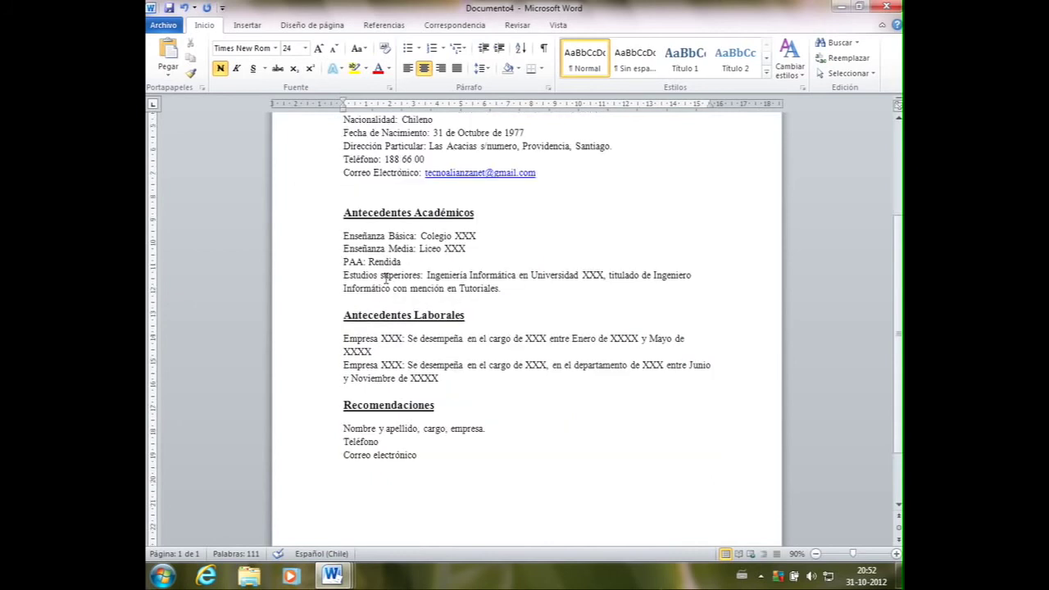
pyautogui.scroll(4, 385, 279)
pyautogui.scroll(-2, 385, 279)
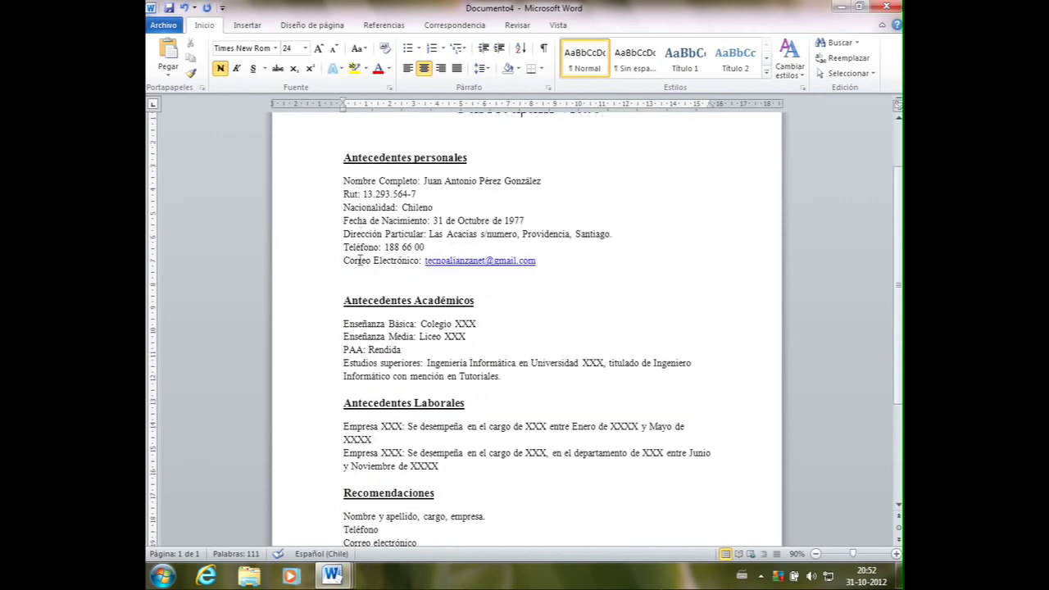
pyautogui.click(840, 6)
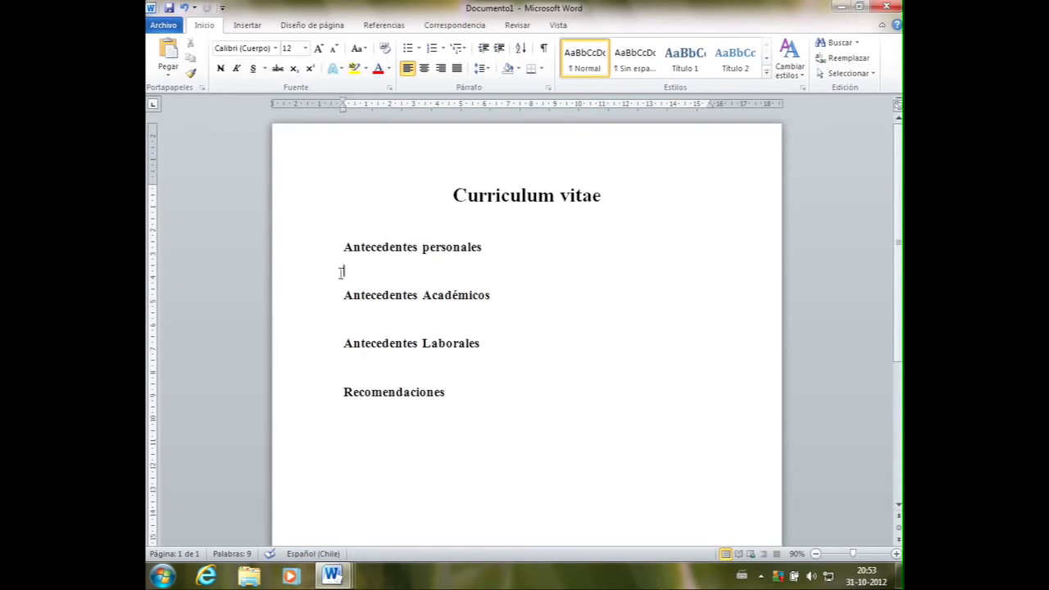
# Try to split the empty line below the heading "Antecedentes personales" into two columns.
pyautogui.moveTo(342, 271); pyautogui.dragTo(354, 272)
pyautogui.click(308, 26)
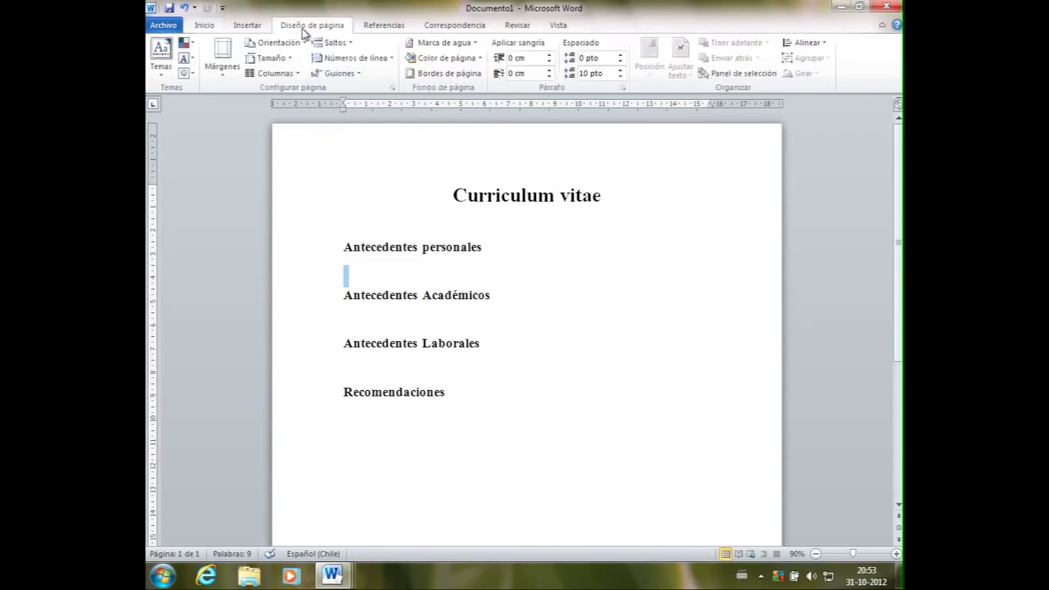
pyautogui.click(298, 74)
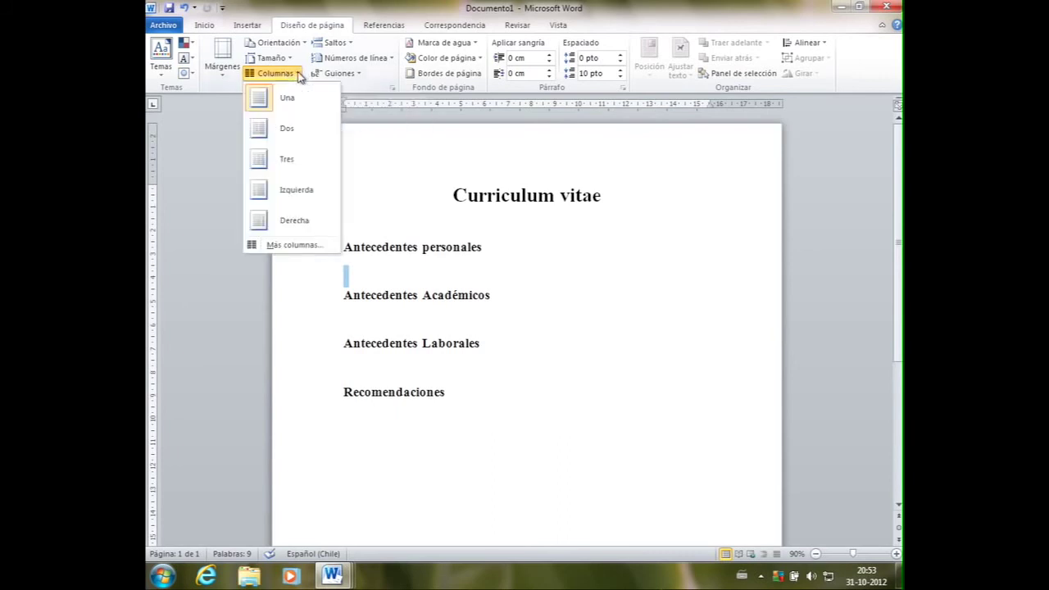
pyautogui.click(288, 131)
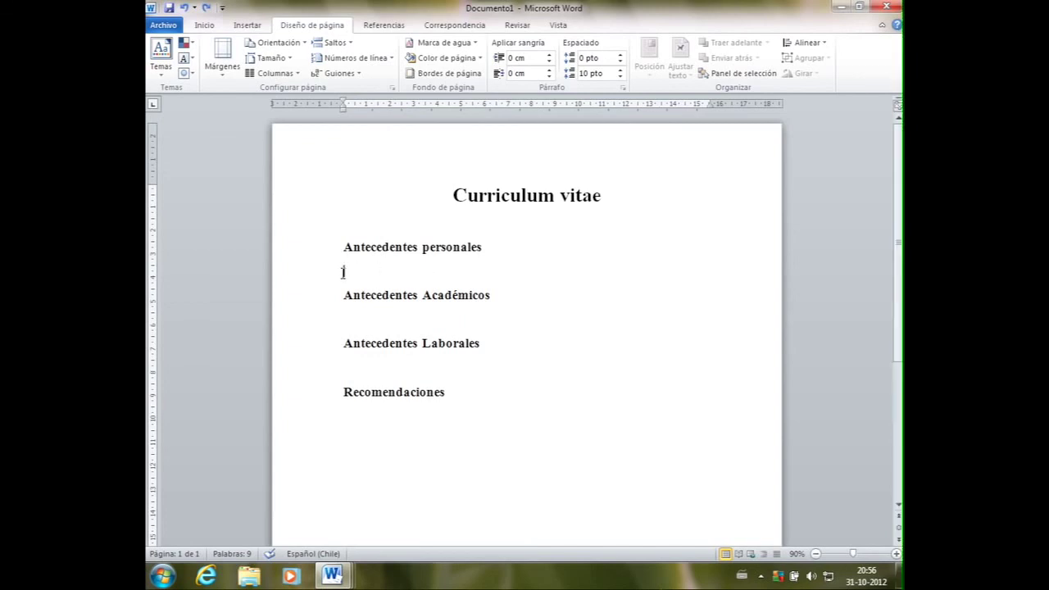
# Try inserting a table of two columns and six rows below the heading "Antecedentes personales".
pyautogui.click(245, 25)
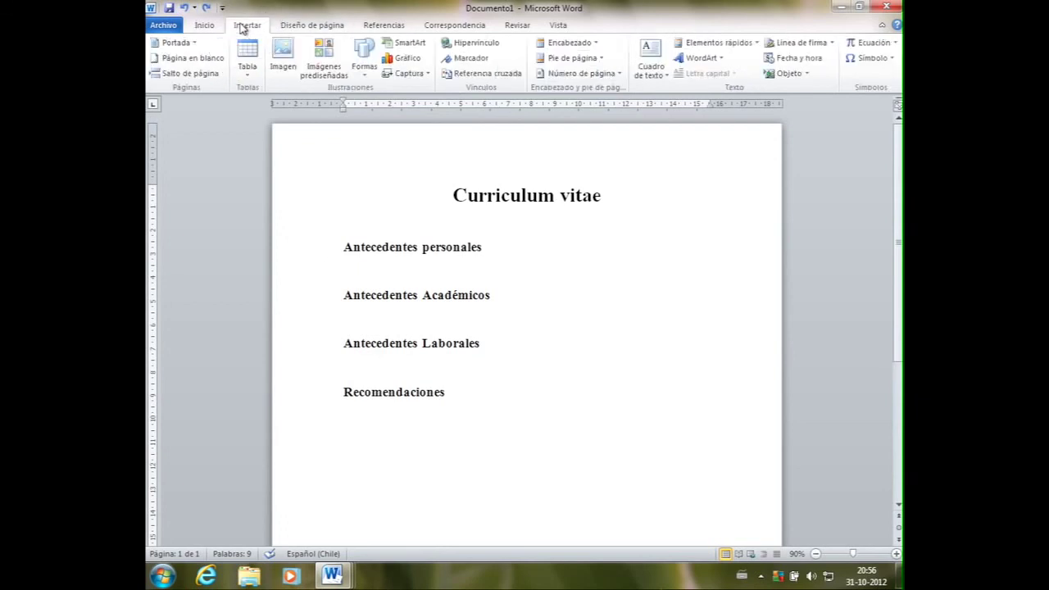
pyautogui.click(245, 74)
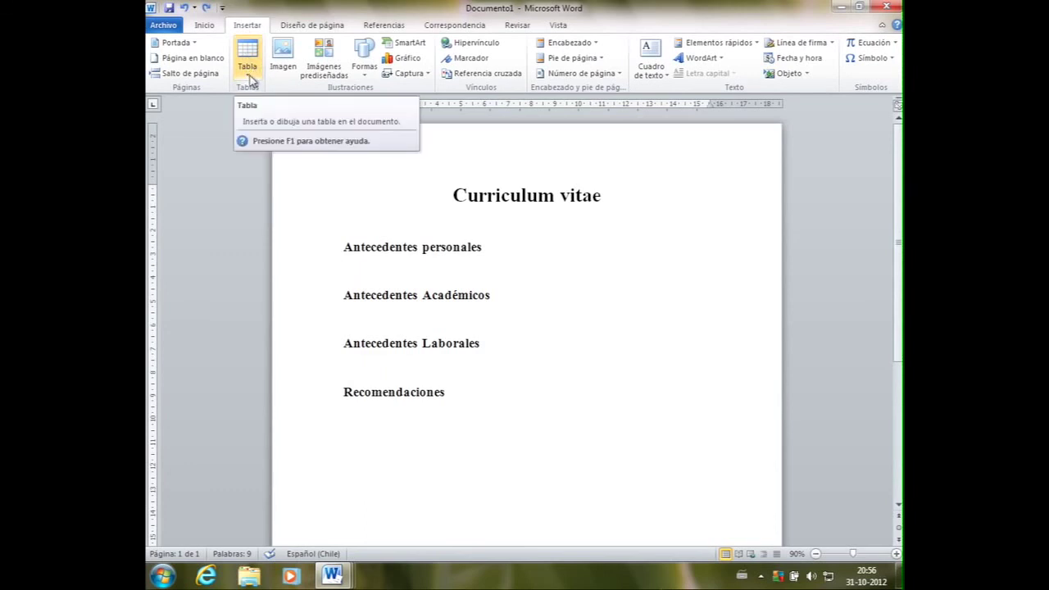
pyautogui.click(249, 77)
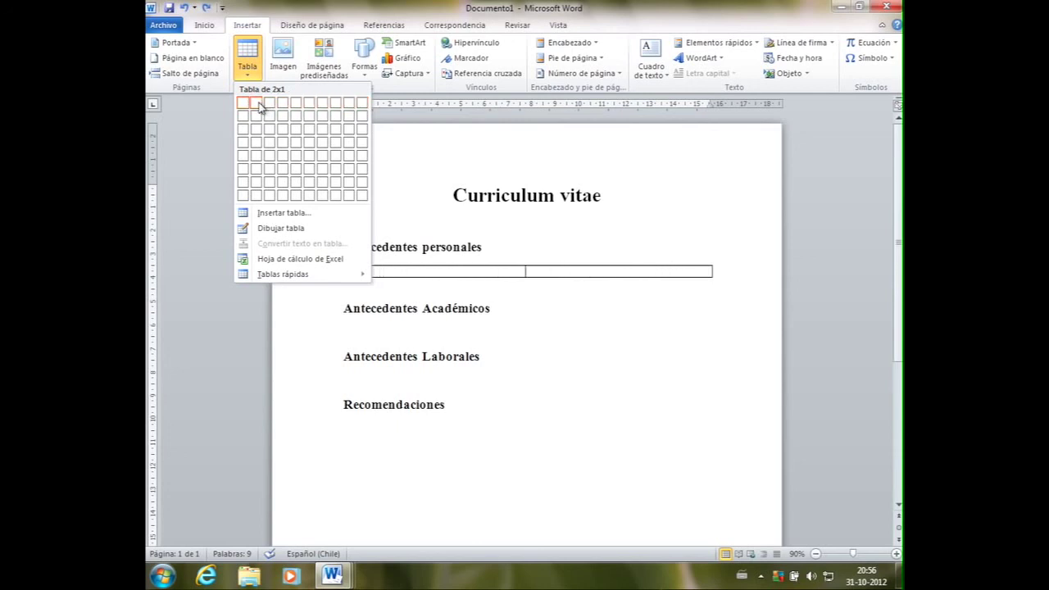
pyautogui.click(256, 170)
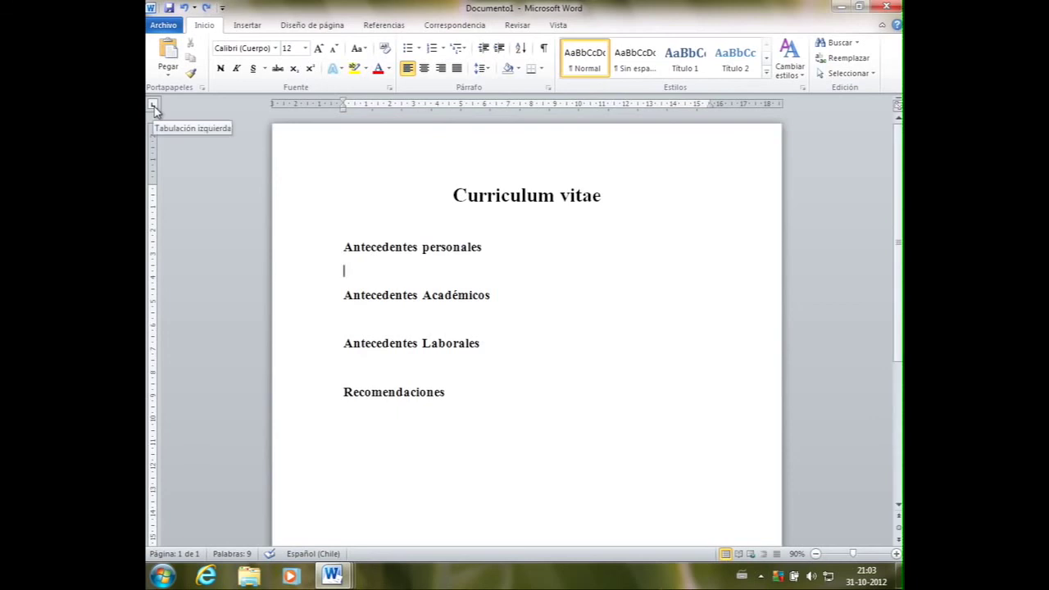
# Below "Antecedentes personales", add the line "Nombre completo" with a left tab stop at about 6.5 cm, followed by a colon and the person's full name.
pyautogui.write('Nombre completo')
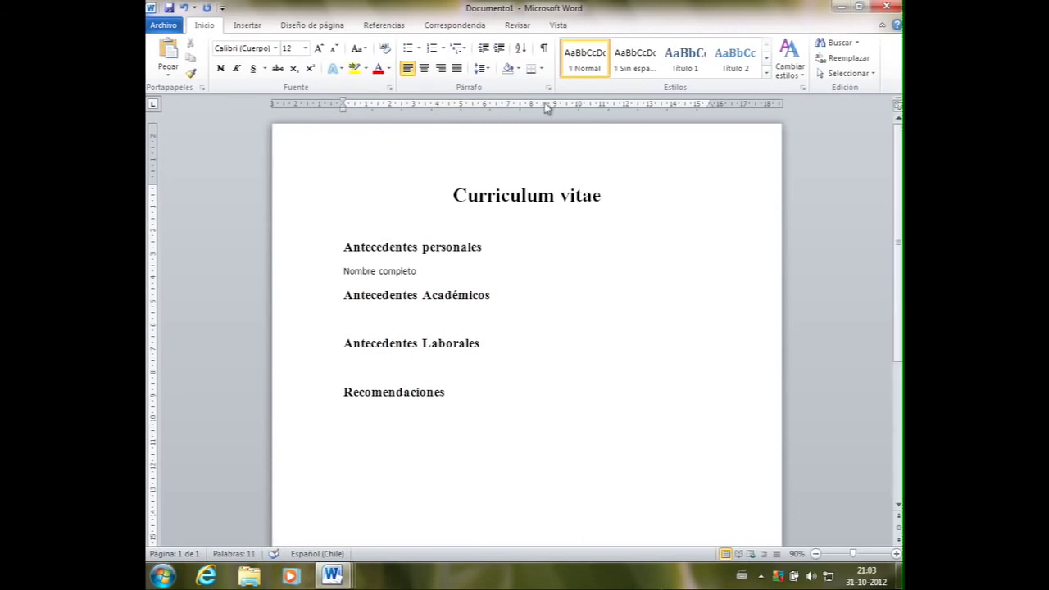
pyautogui.click(513, 107)
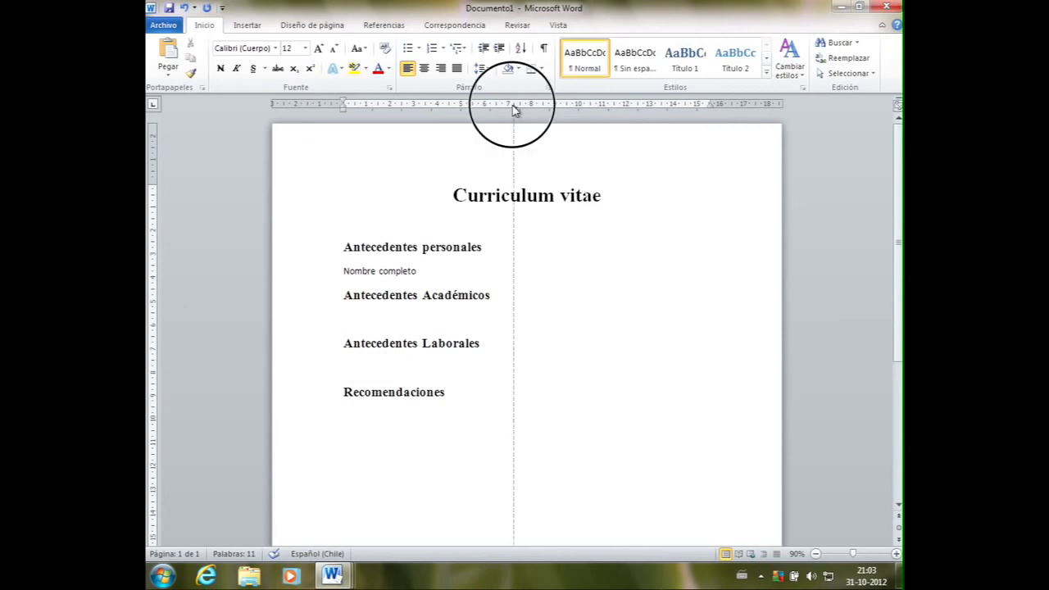
pyautogui.moveTo(514, 110); pyautogui.dragTo(496, 112)
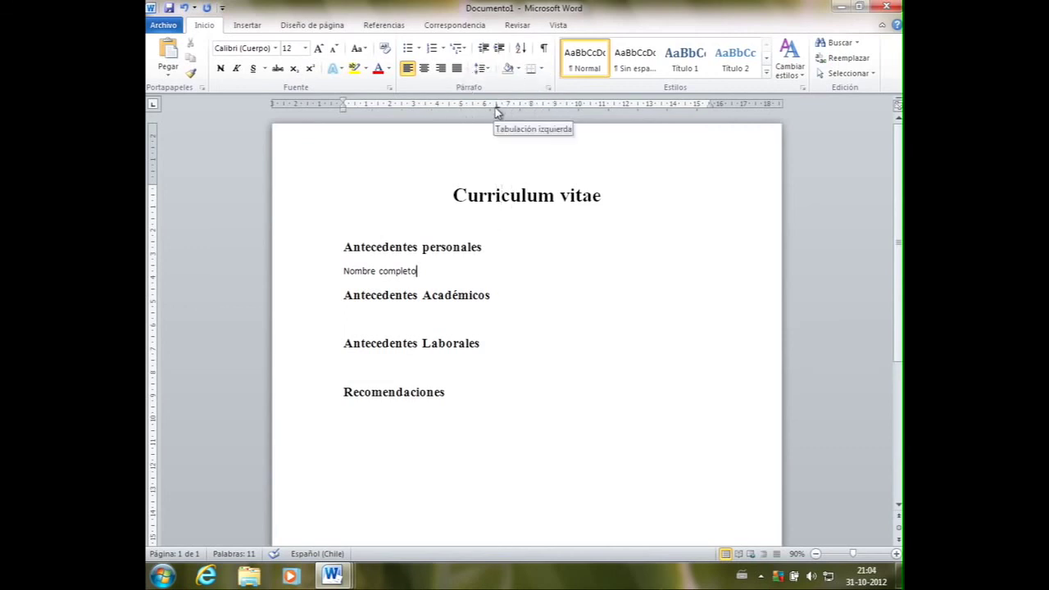
pyautogui.press('Tab')
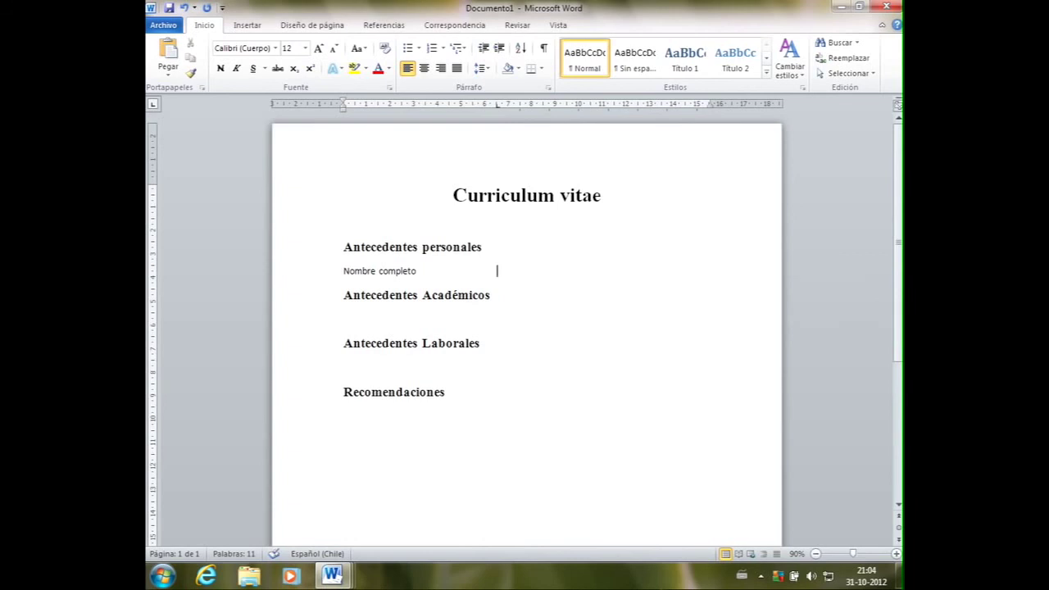
pyautogui.write(': Juan Carlos Pérez González')
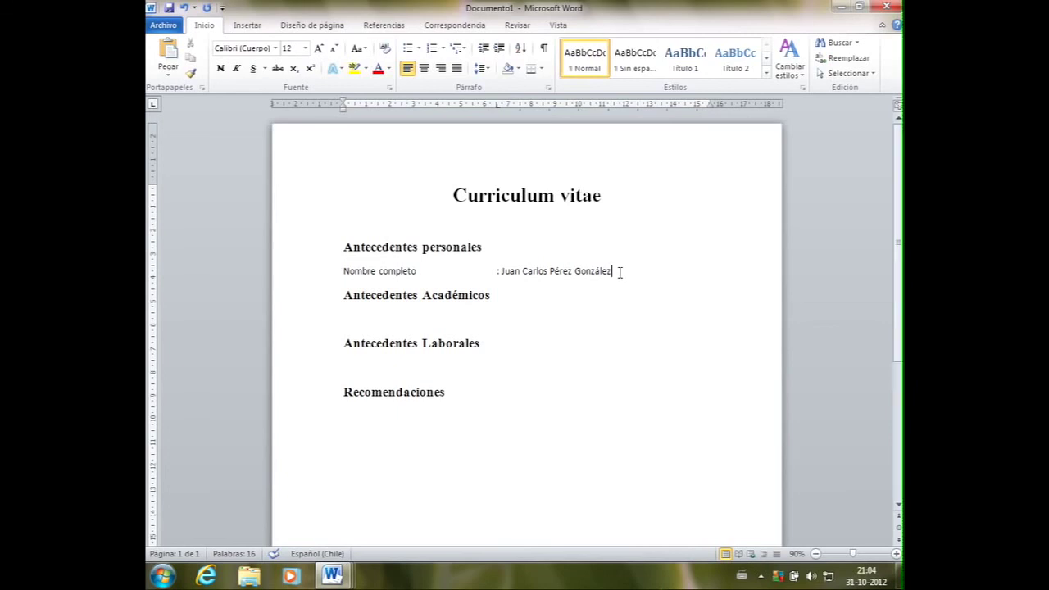
pyautogui.press('Return')
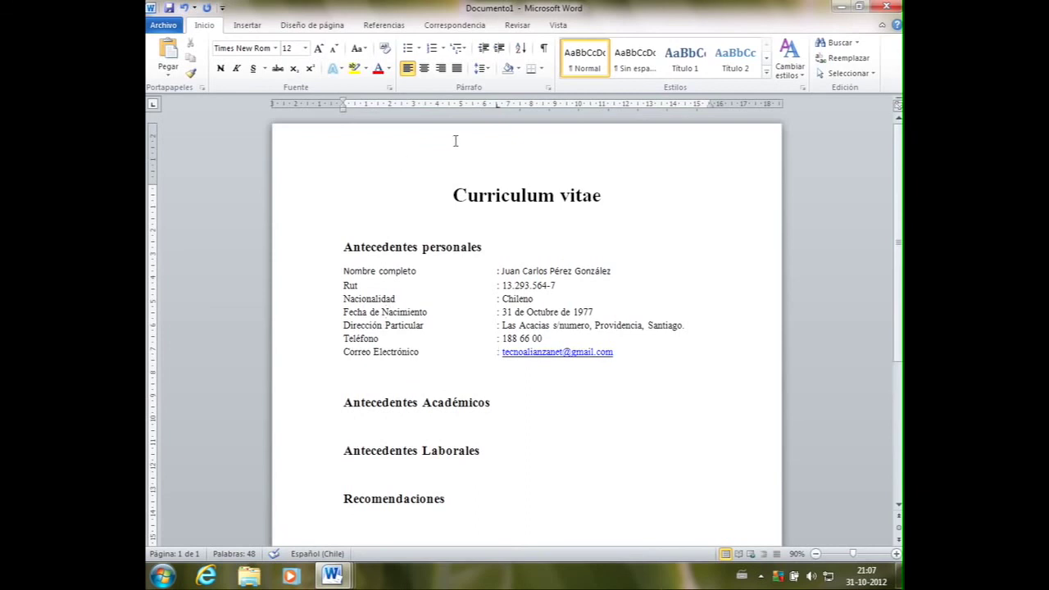
pyautogui.moveTo(497, 106); pyautogui.dragTo(498, 111)
# Start a new line directly below the heading "Antecedentes Académicos" and remove the extra blank line.
pyautogui.click(528, 412)
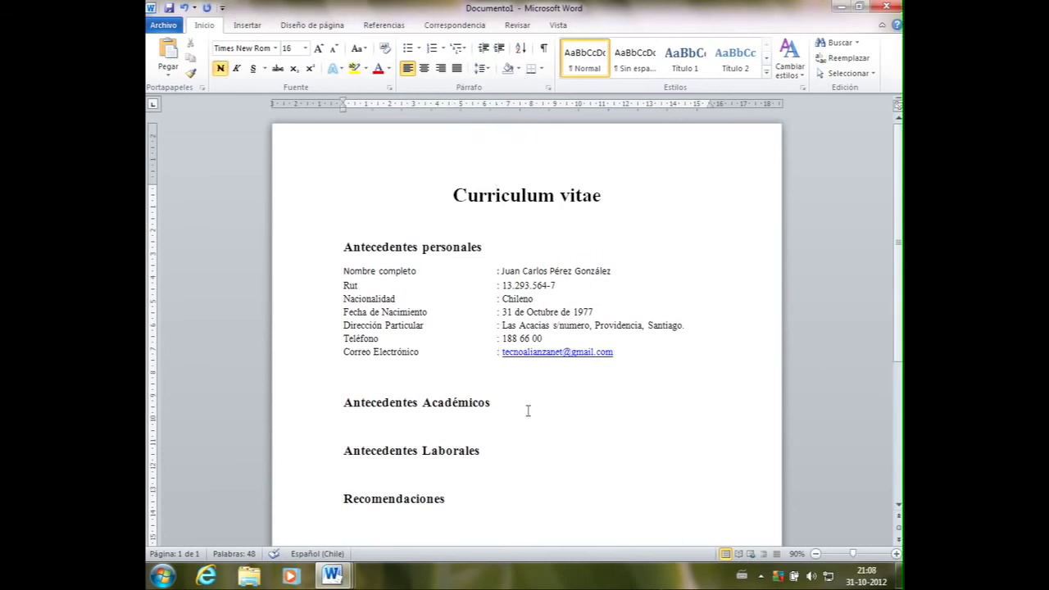
pyautogui.press('Return')
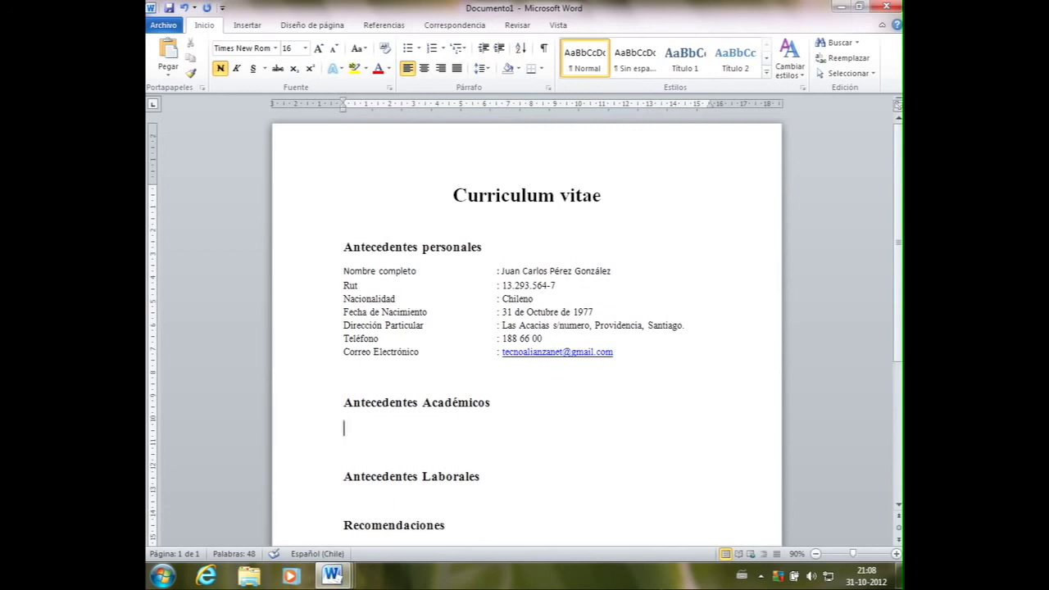
pyautogui.press('Delete')
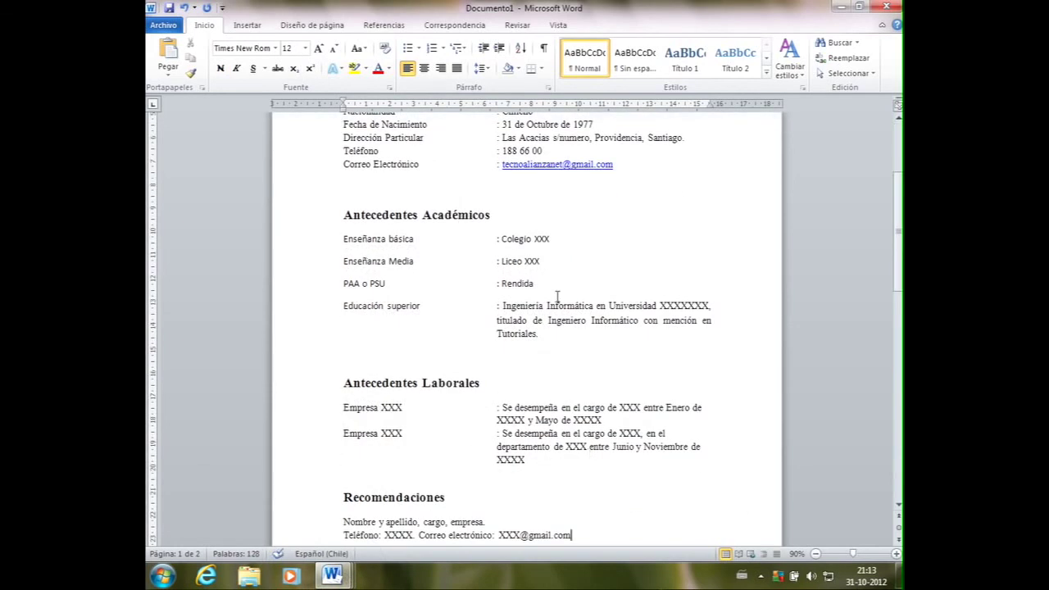
# Examine the tab-aligned entries under "Antecedentes Académicos" and "Antecedentes Laborales" and the contact text under "Recomendaciones".
pyautogui.click(514, 215)
pyautogui.click(512, 239)
pyautogui.scroll(3, 511, 328)
pyautogui.scroll(-4, 510, 336)
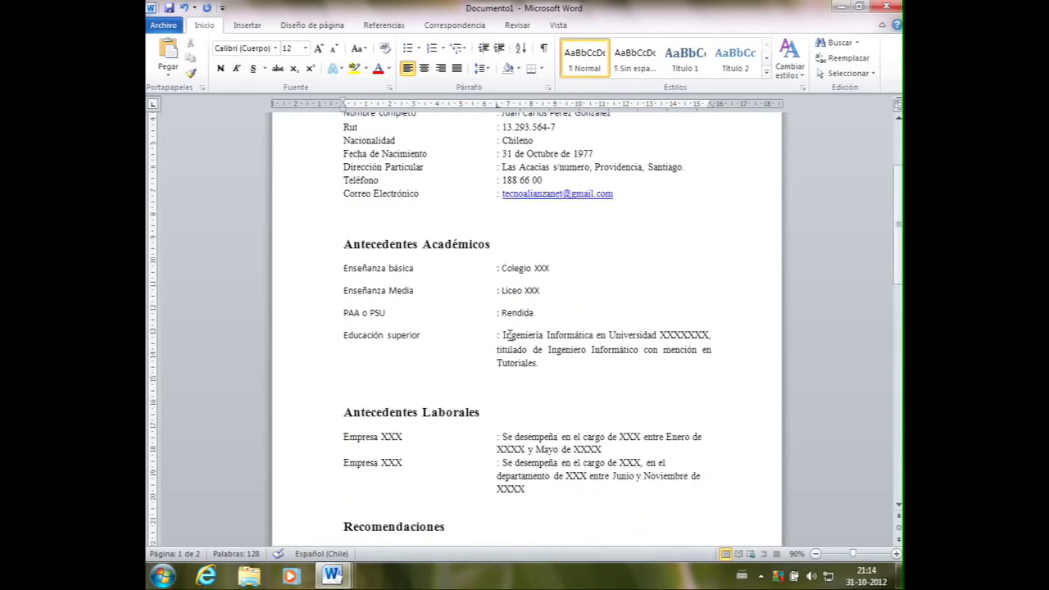
pyautogui.scroll(1, 542, 536)
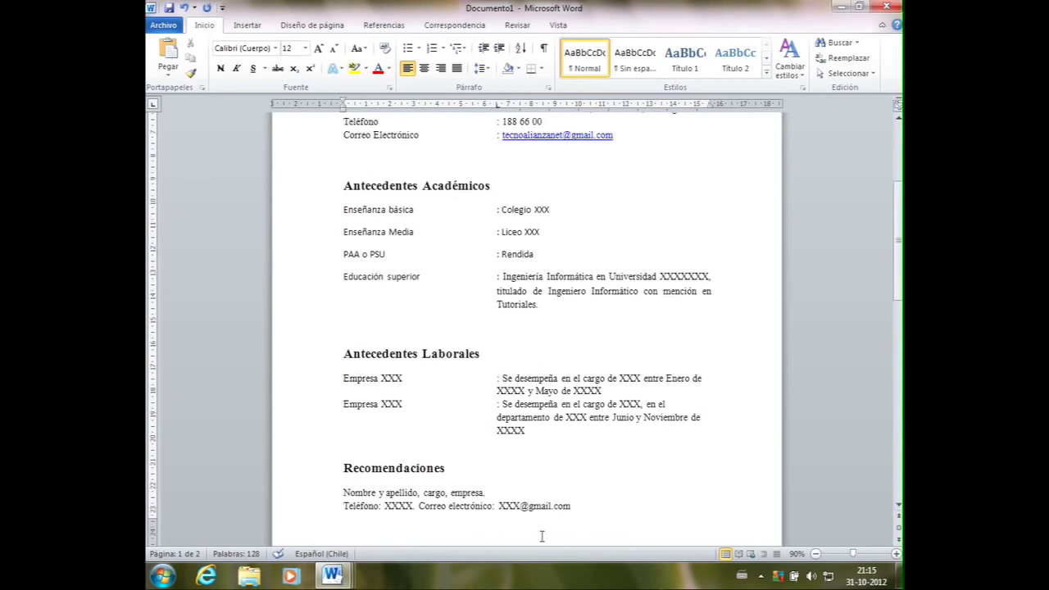